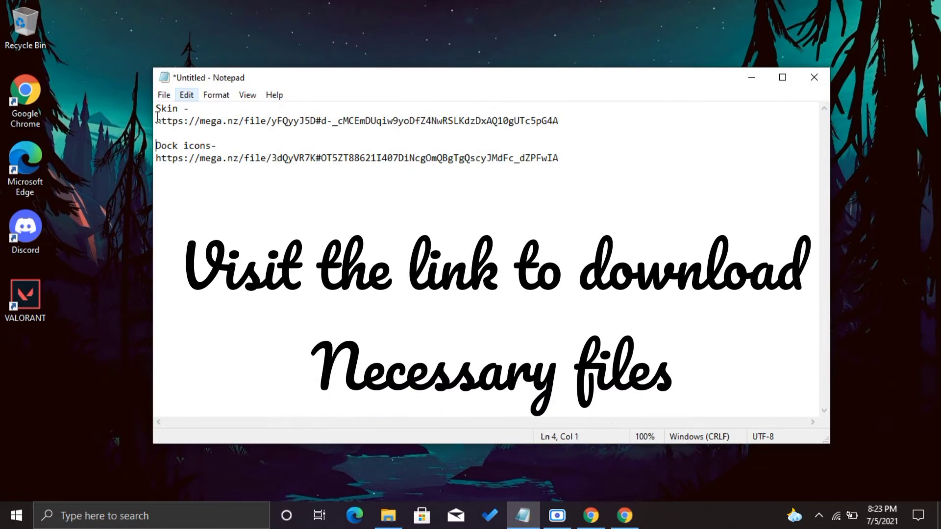
Copy the Skin download link from the Notepad note and open it in the Chrome guest window.
{"action": "left_click_drag", "start_coordinate": [156, 120], "coordinate": [578, 117]}
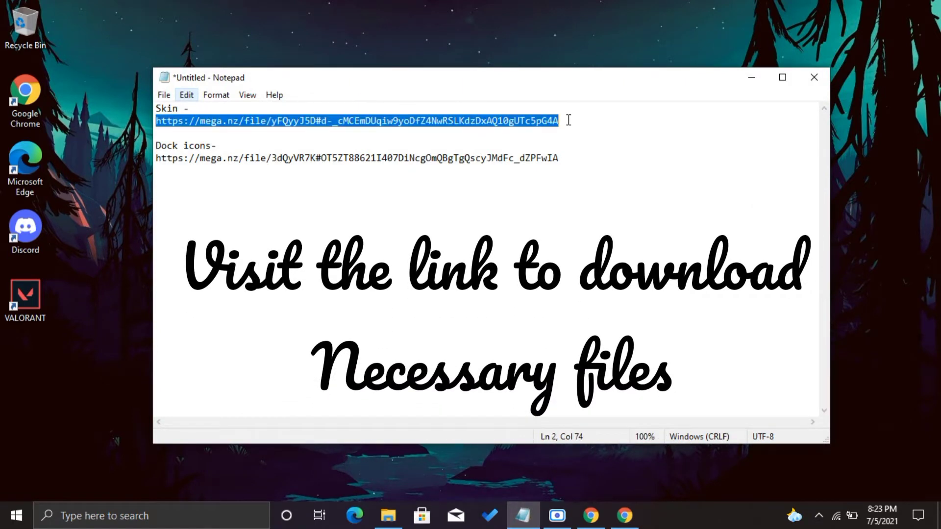
{"action": "right_click", "coordinate": [534, 127]}
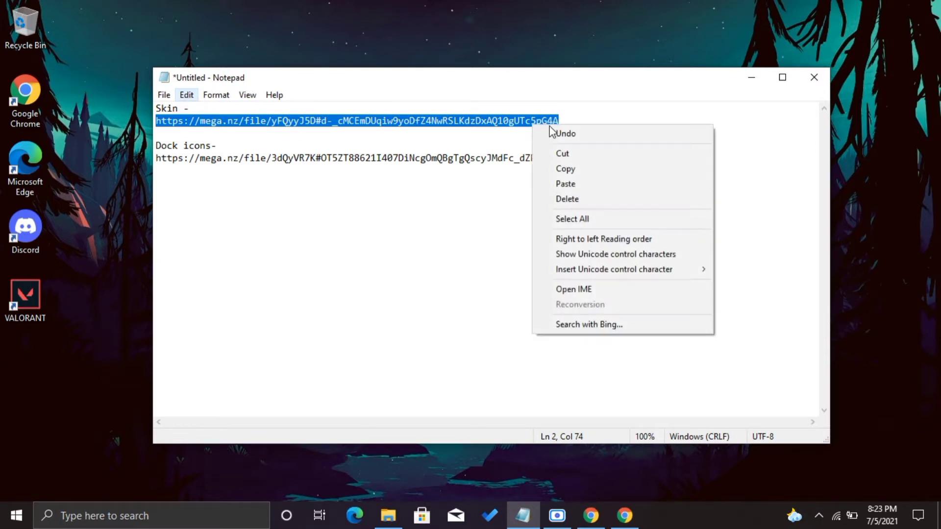
{"action": "left_click", "coordinate": [559, 168]}
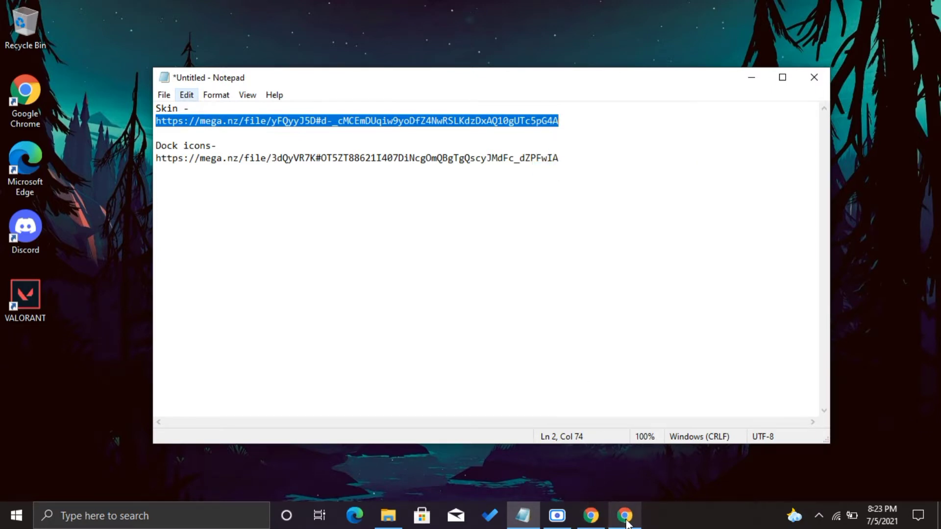
{"action": "left_click", "coordinate": [591, 516]}
{"action": "left_click", "coordinate": [267, 33]}
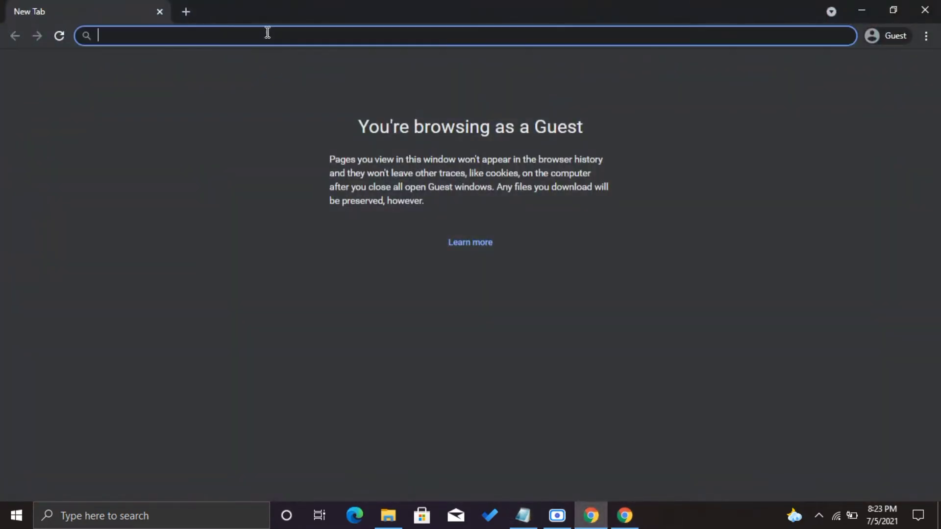
{"action": "right_click", "coordinate": [267, 33]}
{"action": "left_click", "coordinate": [327, 140]}
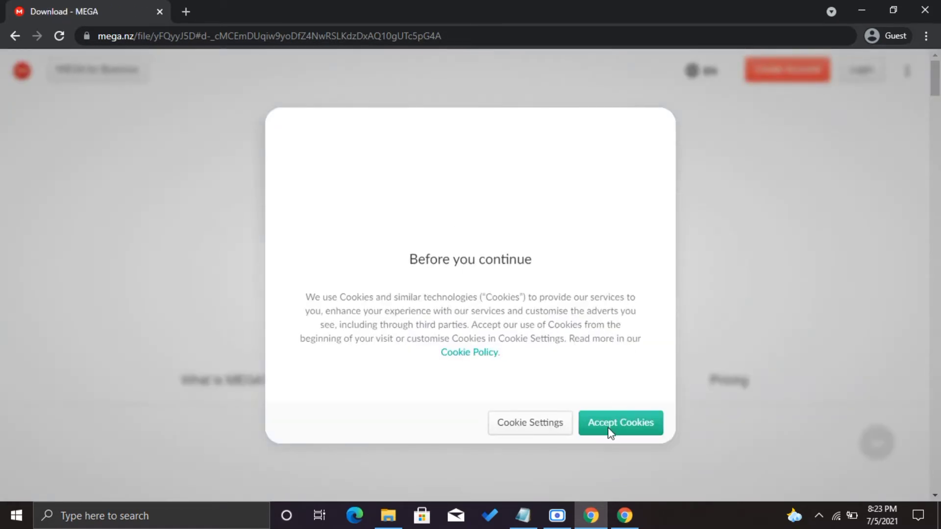
Accept the site's cookies, start downloading Minimal Desktop look.zip and pause the transfer.
{"action": "left_click", "coordinate": [609, 422]}
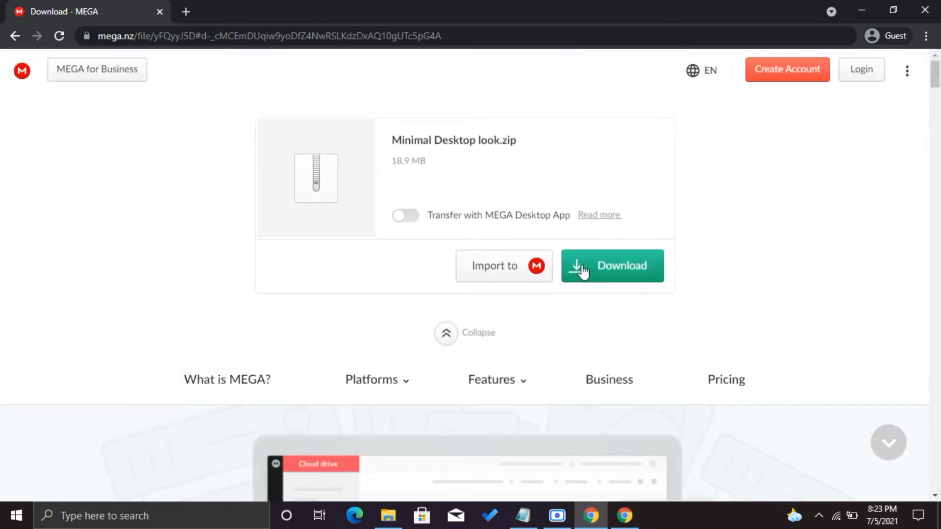
{"action": "left_click", "coordinate": [609, 268]}
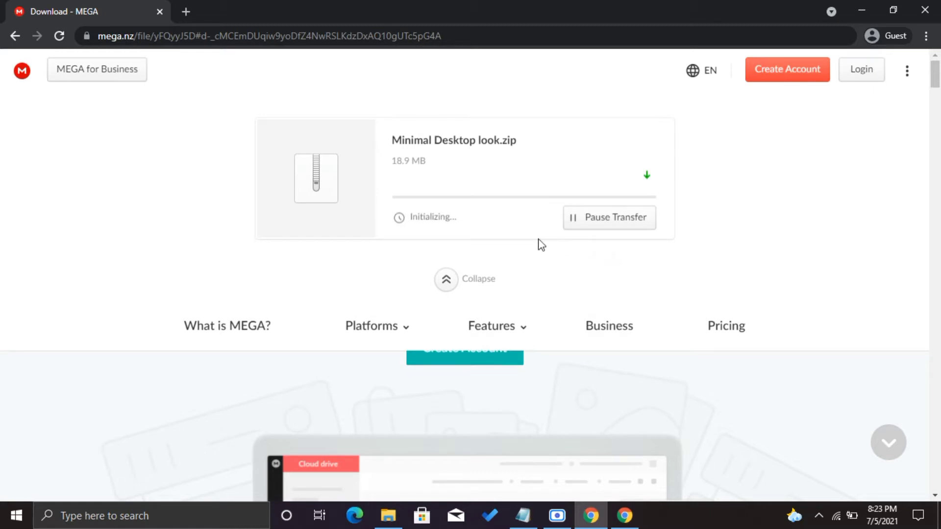
{"action": "left_click", "coordinate": [624, 218]}
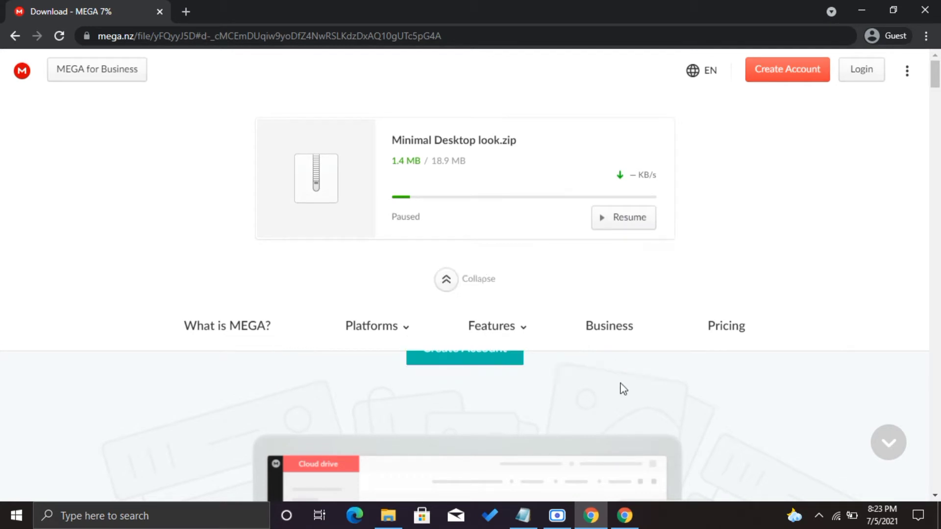
Copy the Dock icons link from the Notepad note and open it in a new Chrome tab.
{"action": "left_click", "coordinate": [523, 515]}
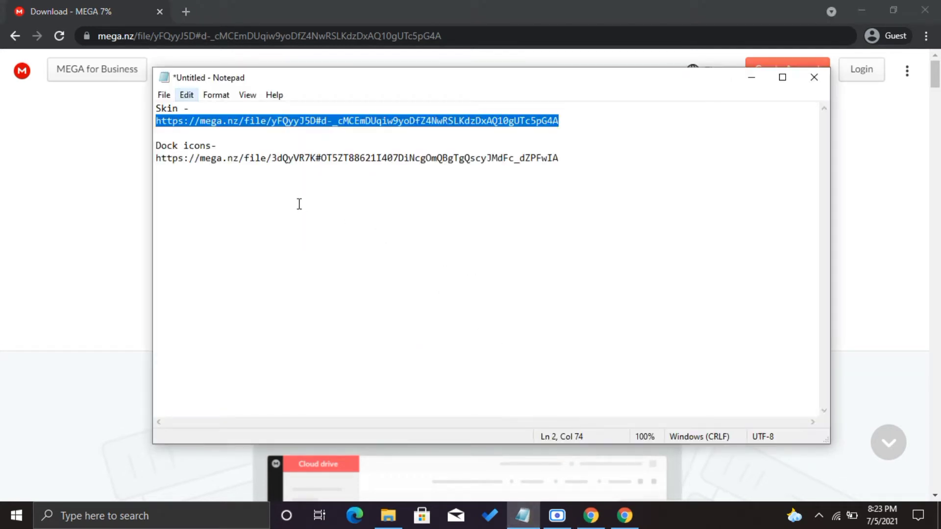
{"action": "left_click_drag", "start_coordinate": [154, 164], "coordinate": [559, 164]}
{"action": "right_click", "coordinate": [553, 161]}
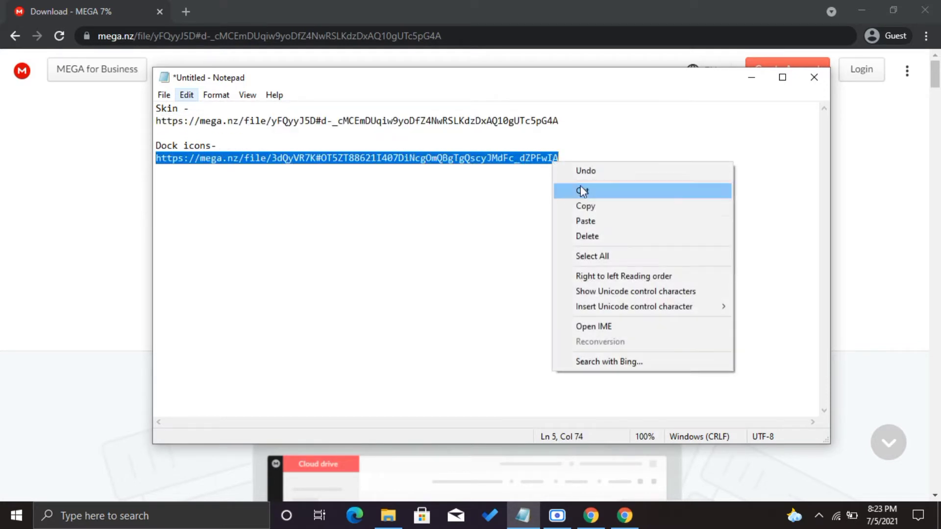
{"action": "left_click", "coordinate": [579, 204]}
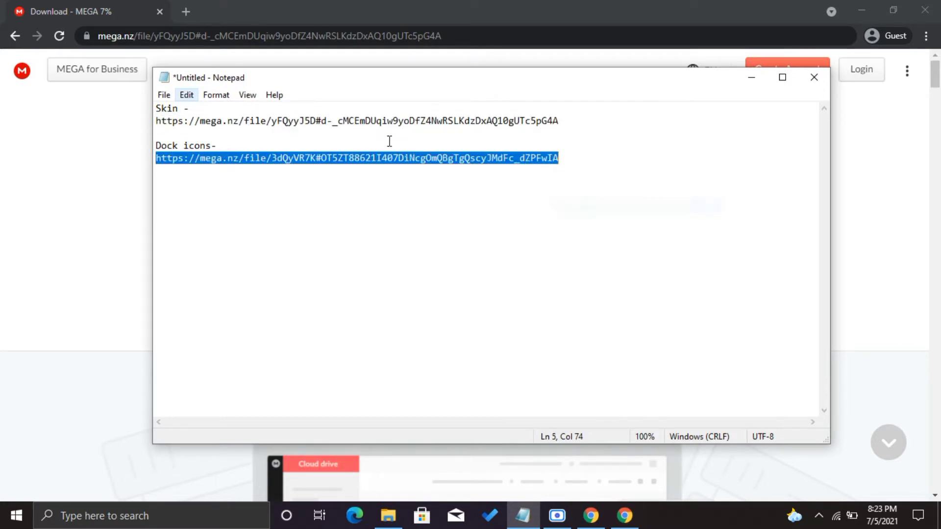
{"action": "left_click", "coordinate": [181, 15]}
{"action": "right_click", "coordinate": [257, 36]}
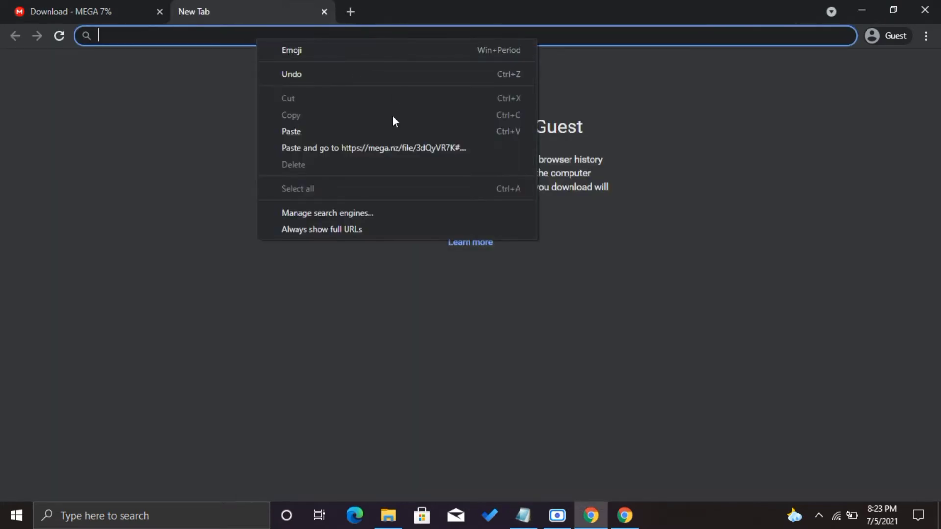
{"action": "left_click", "coordinate": [375, 148]}
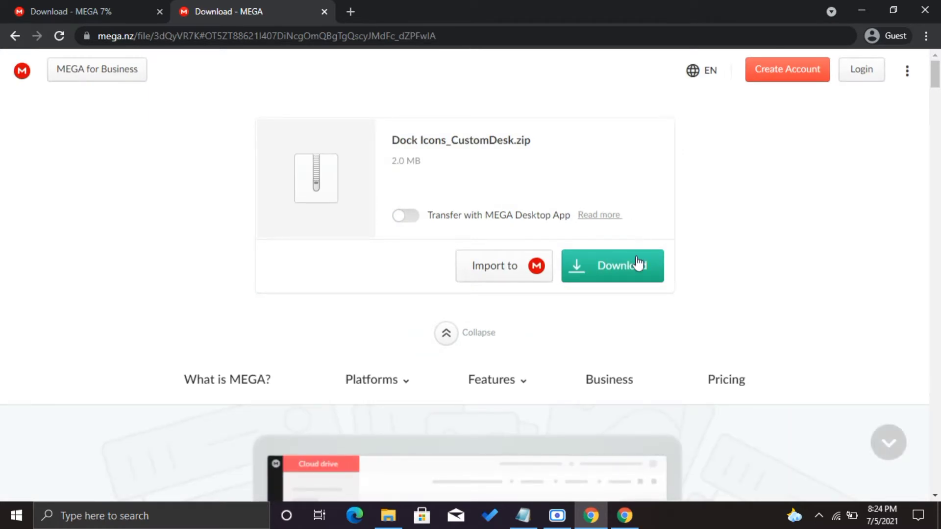
Start downloading Dock Icons_CustomDesk.zip and pause the transfer.
{"action": "left_click", "coordinate": [603, 255]}
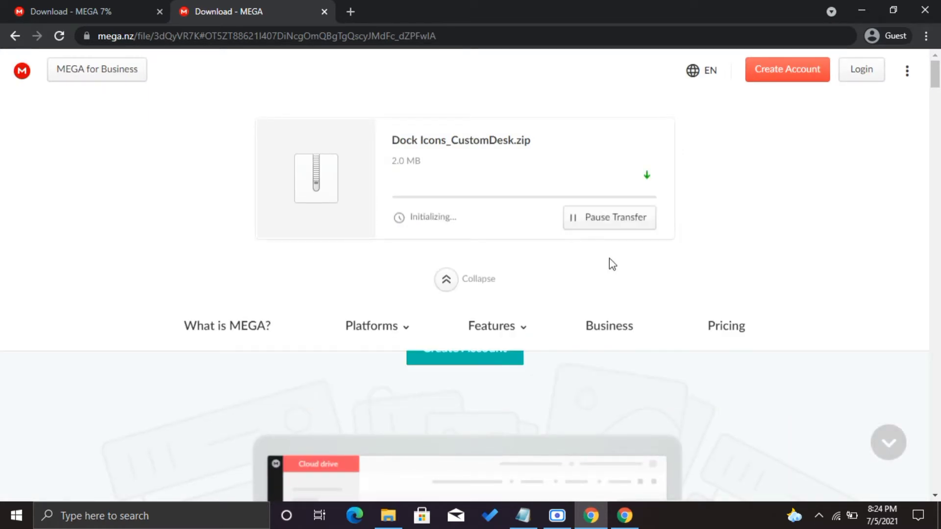
{"action": "left_click", "coordinate": [606, 221]}
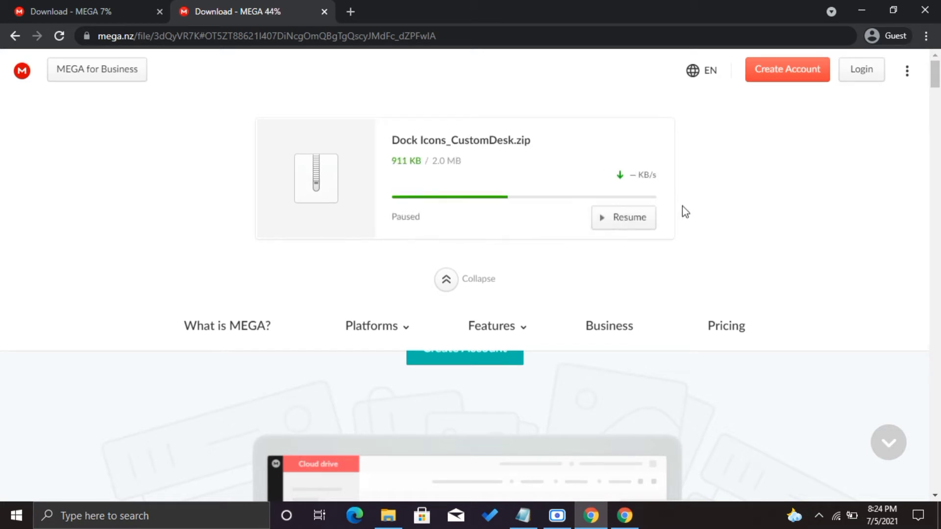
Switch to the Downloads folder in File Explorer and extract the Minimal Desktop look archive into its own folder.
{"action": "left_click", "coordinate": [597, 517]}
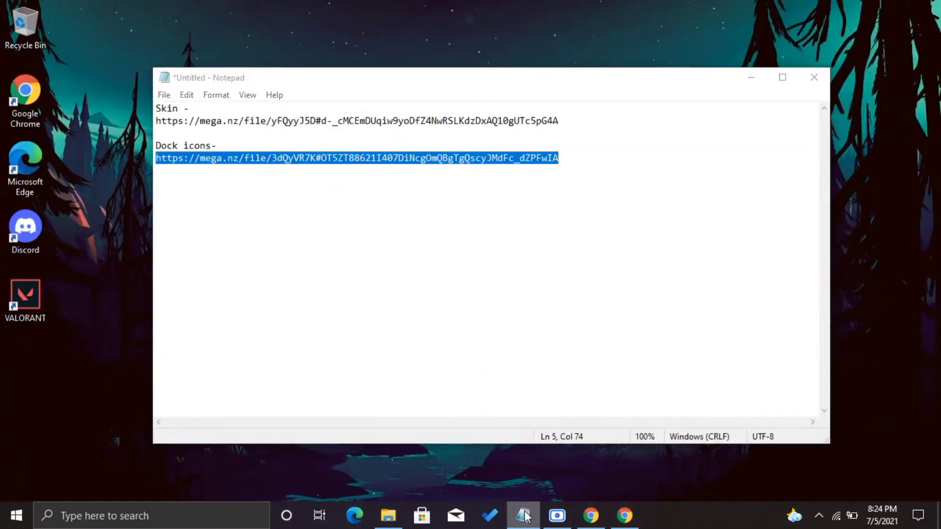
{"action": "left_click", "coordinate": [523, 515]}
{"action": "left_click", "coordinate": [388, 515]}
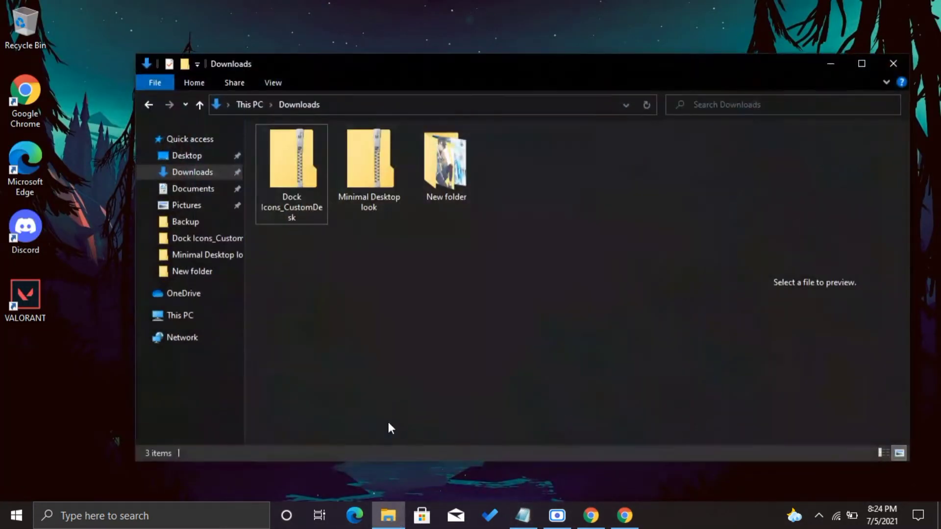
{"action": "left_click", "coordinate": [372, 175]}
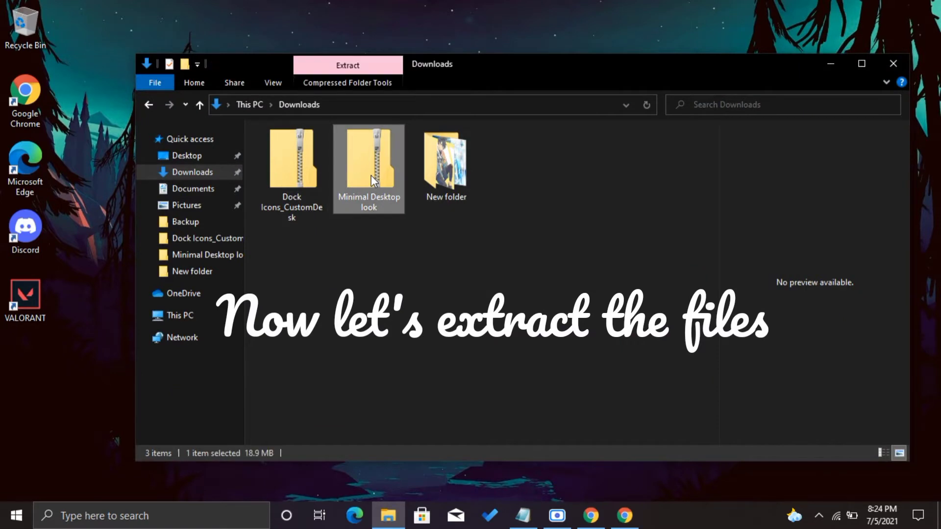
{"action": "right_click", "coordinate": [372, 177]}
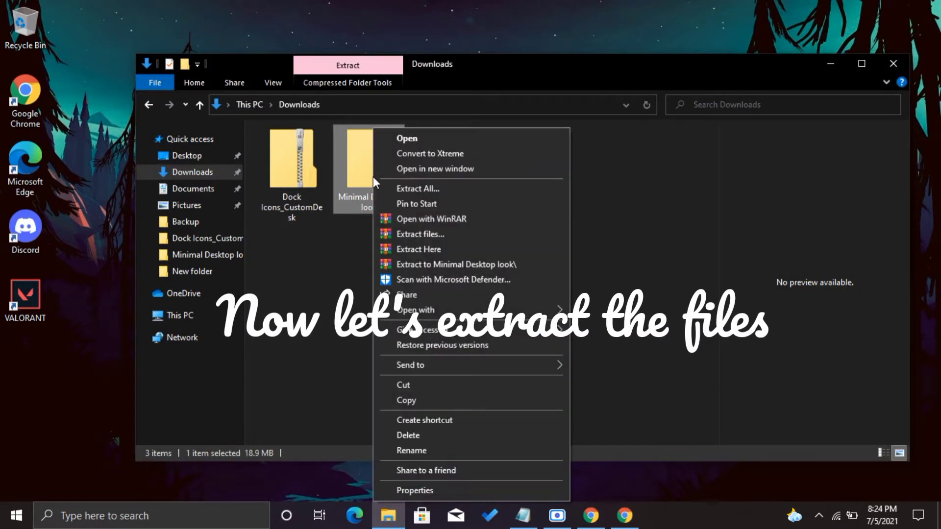
{"action": "left_click", "coordinate": [418, 264]}
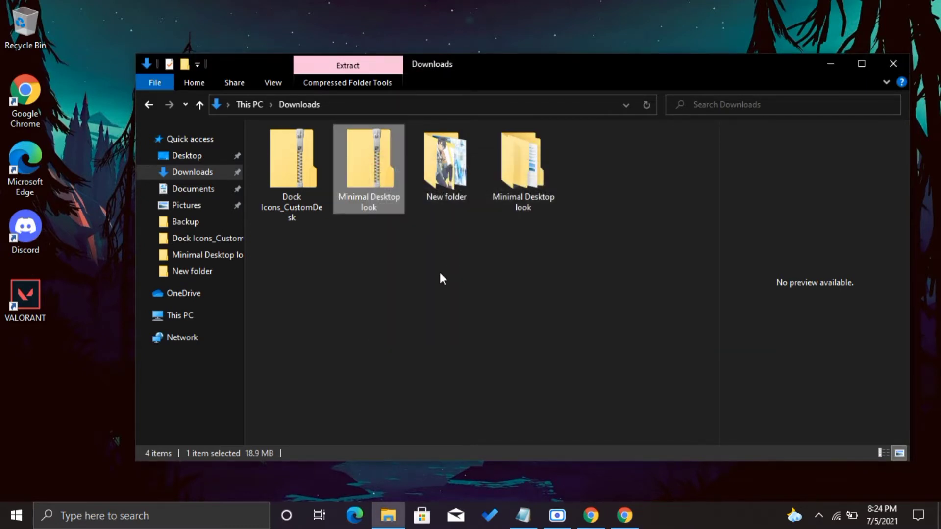
Install Rainmeter-4.3.1 from the inner Minimal Desktop look folder, using the standard installation and default options.
{"action": "double_click", "coordinate": [512, 173]}
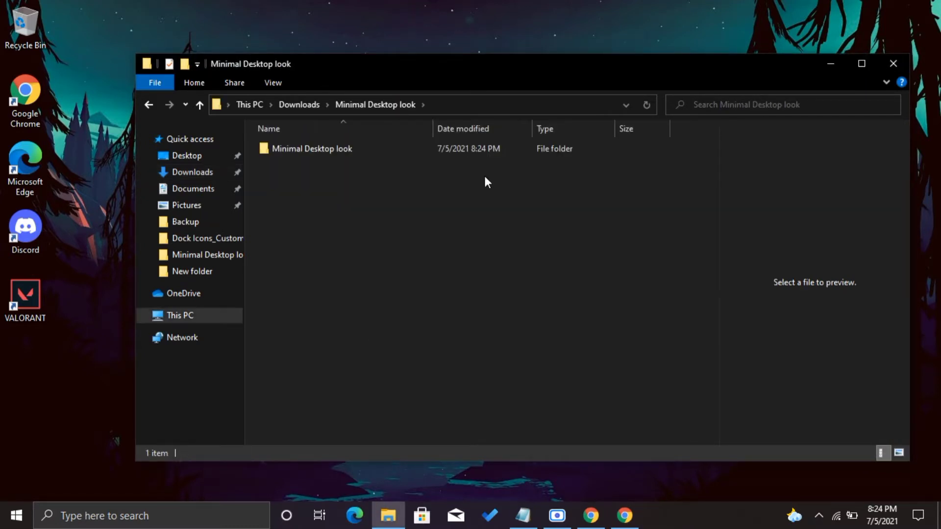
{"action": "double_click", "coordinate": [357, 147]}
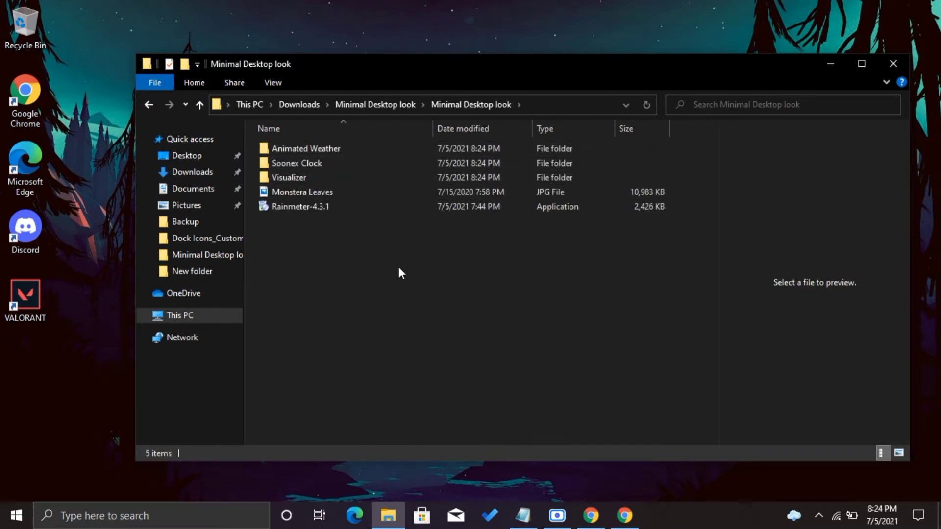
{"action": "left_click", "coordinate": [293, 207]}
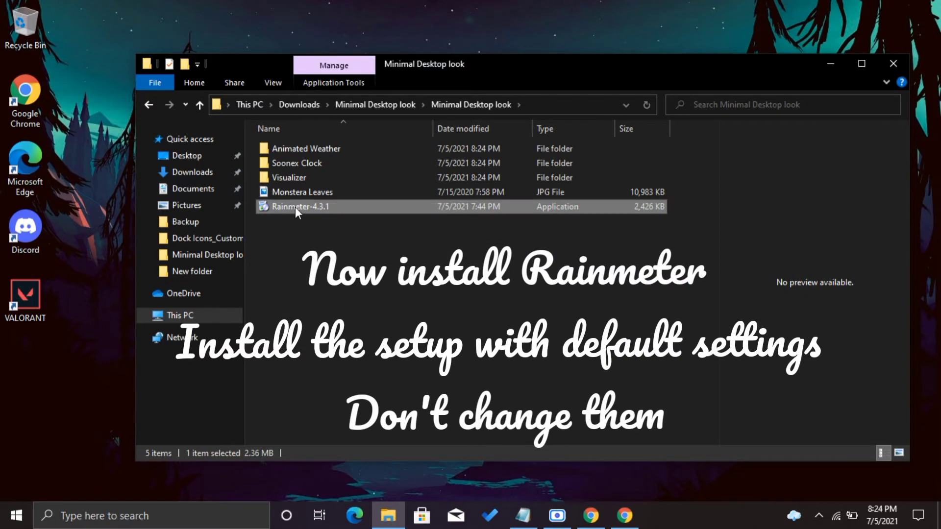
{"action": "double_click", "coordinate": [362, 206]}
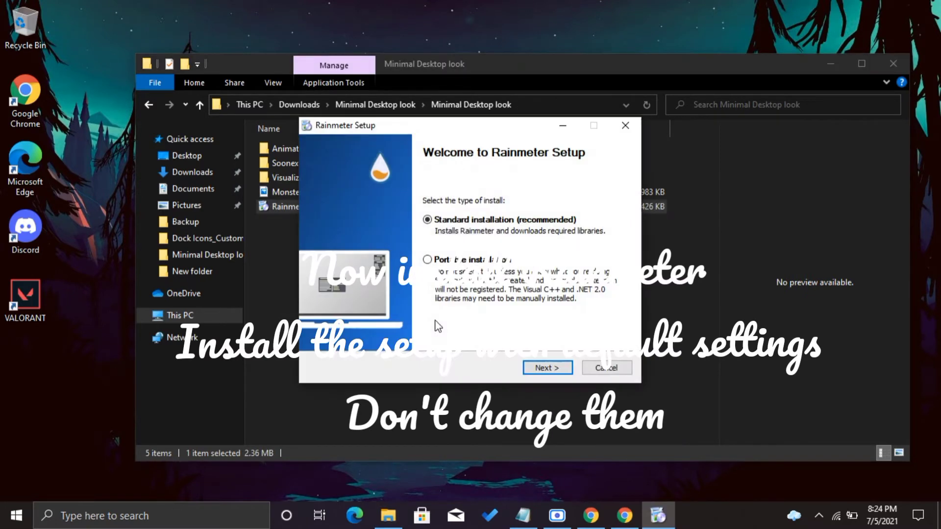
{"action": "left_click", "coordinate": [541, 366]}
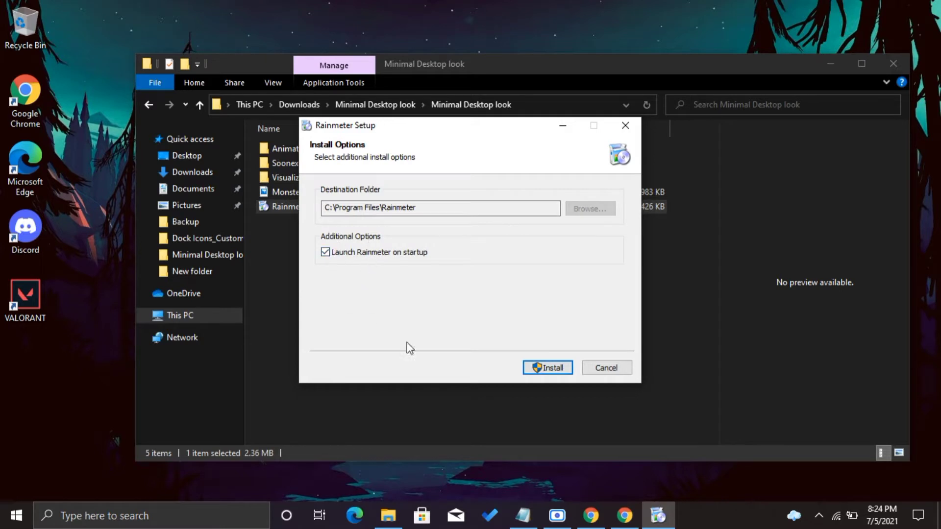
{"action": "left_click", "coordinate": [549, 368]}
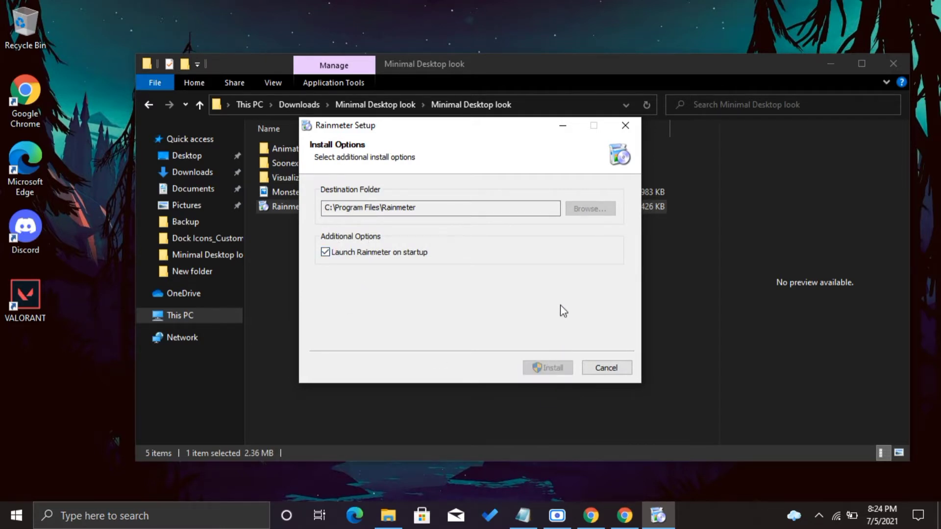
{"action": "left_click", "coordinate": [364, 260]}
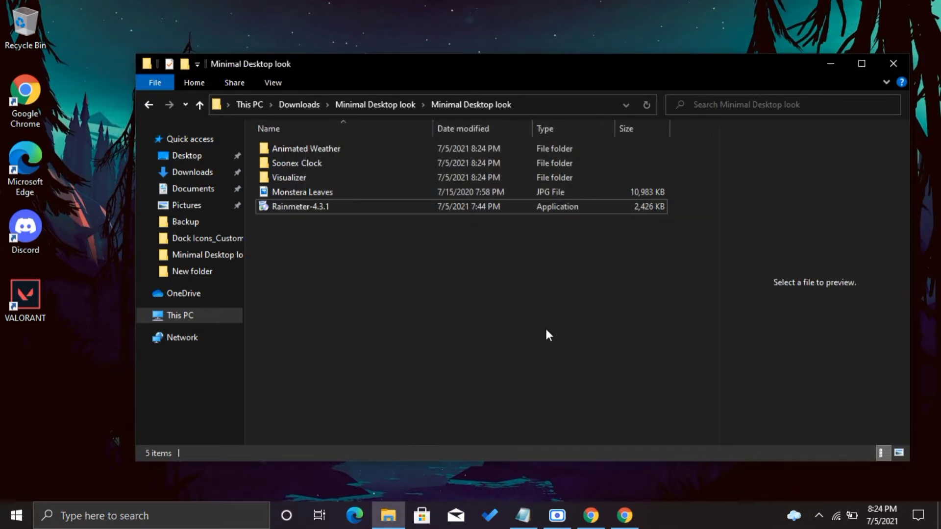
Set the Monstera Leaves image as the desktop background.
{"action": "left_click", "coordinate": [311, 190]}
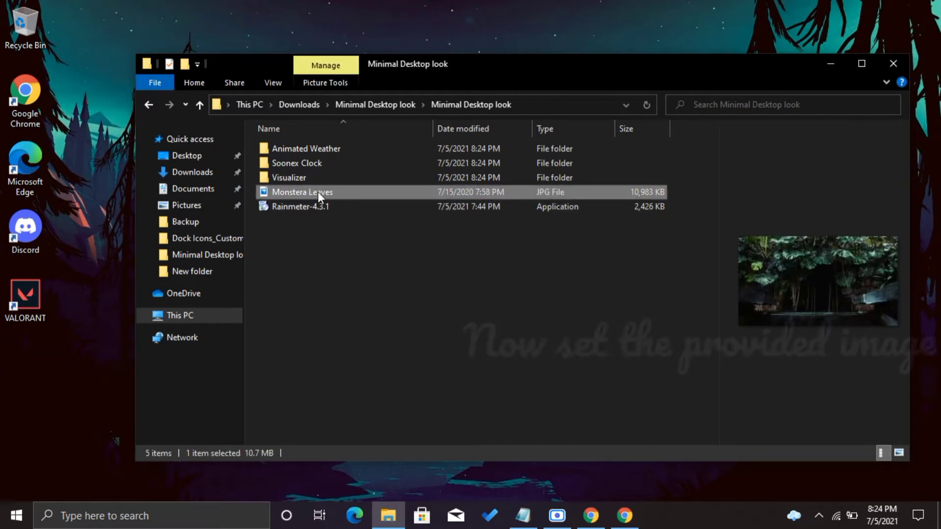
{"action": "right_click", "coordinate": [318, 192]}
{"action": "left_click", "coordinate": [400, 103]}
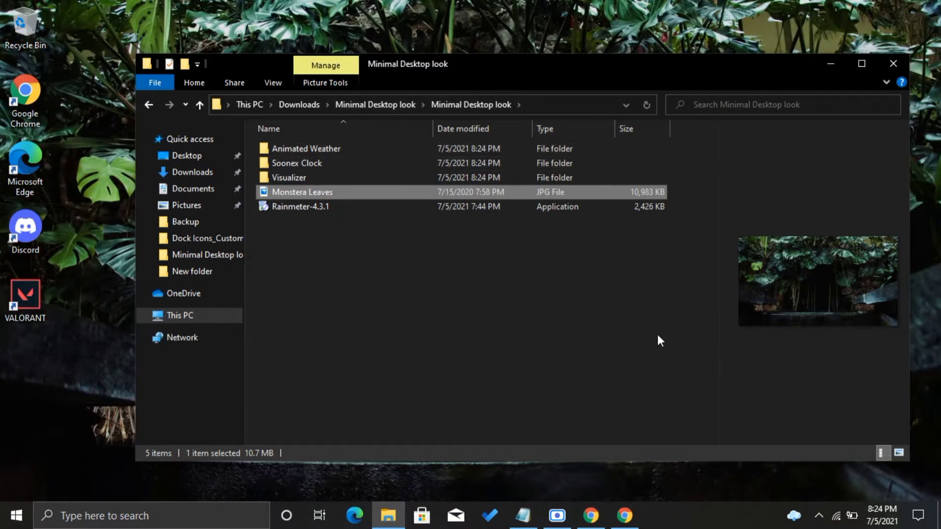
{"action": "left_click_drag", "start_coordinate": [680, 145], "coordinate": [534, 180]}
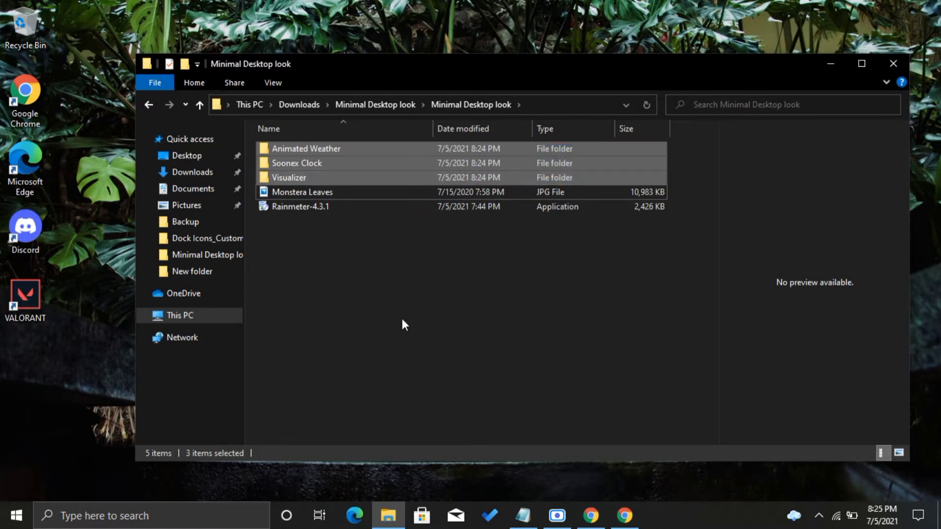
{"action": "left_click", "coordinate": [338, 377]}
Find Rainmeter through Windows search, launch it and dismiss the message about available skins.
{"action": "left_click", "coordinate": [194, 516]}
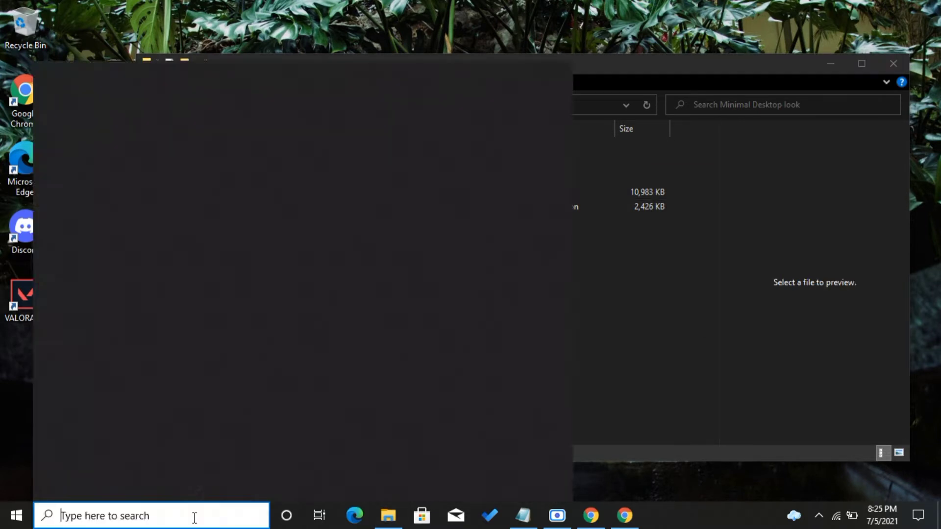
{"action": "type", "text": "ran"}
{"action": "key", "text": "BackSpace"}
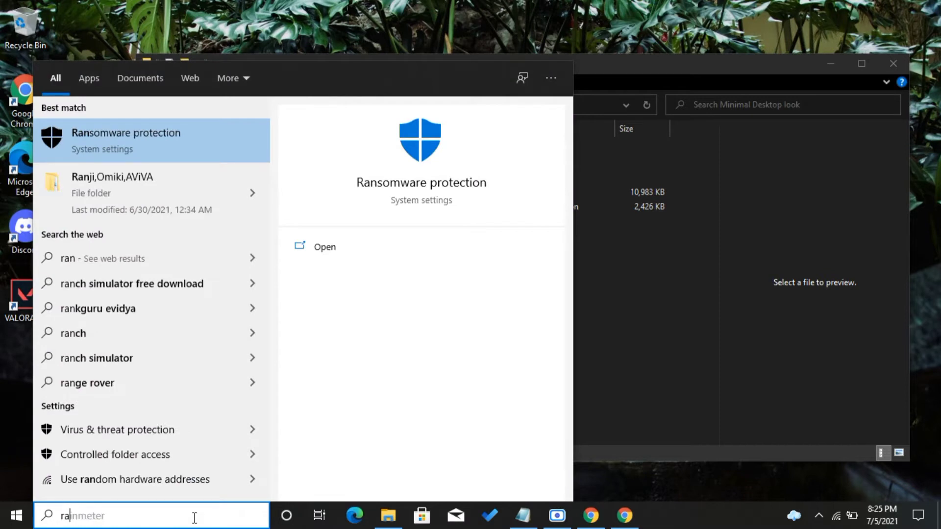
{"action": "key", "text": "Return"}
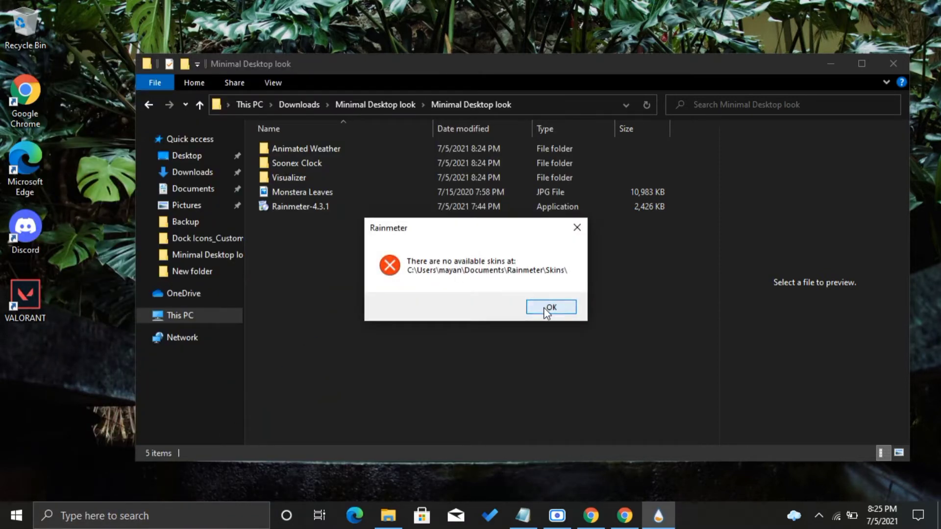
{"action": "left_click", "coordinate": [544, 306]}
{"action": "left_click", "coordinate": [238, 516]}
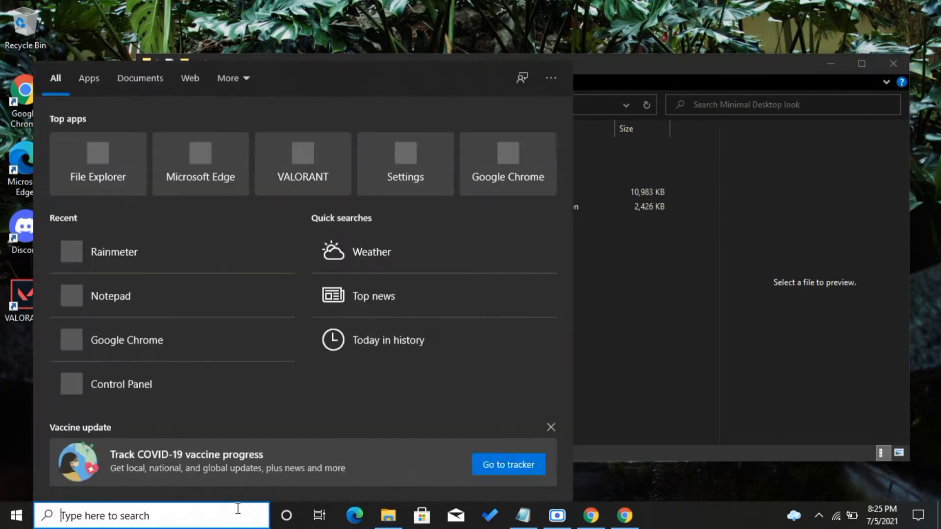
{"action": "left_click", "coordinate": [641, 264]}
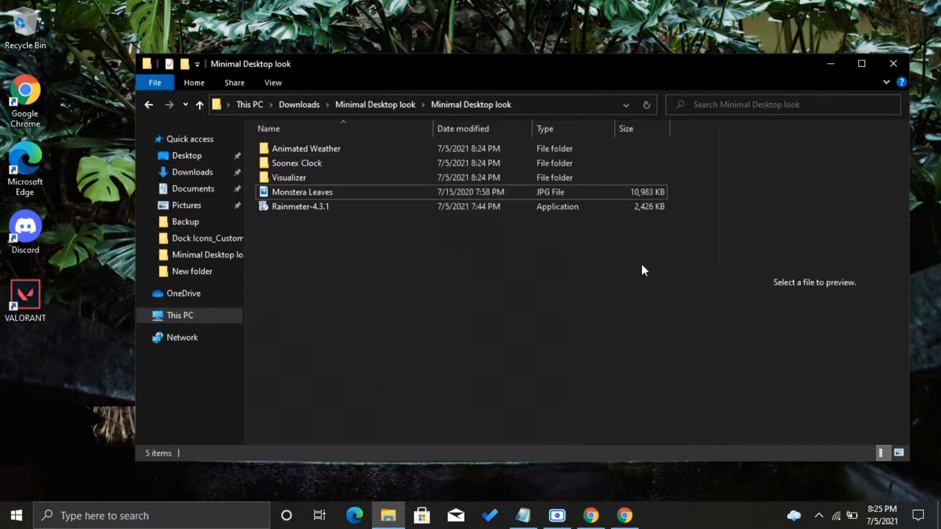
Copy the Animated Weather, Soonex Clock and Visualizer folders into the Skins folder under Documents > Rainmeter.
{"action": "left_click_drag", "start_coordinate": [694, 141], "coordinate": [609, 178]}
{"action": "right_click", "coordinate": [609, 178]}
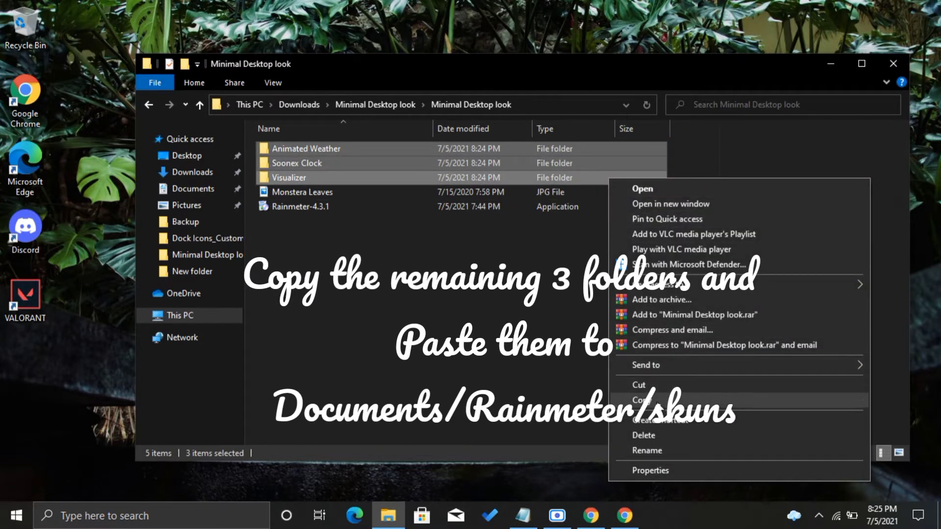
{"action": "left_click", "coordinate": [659, 400]}
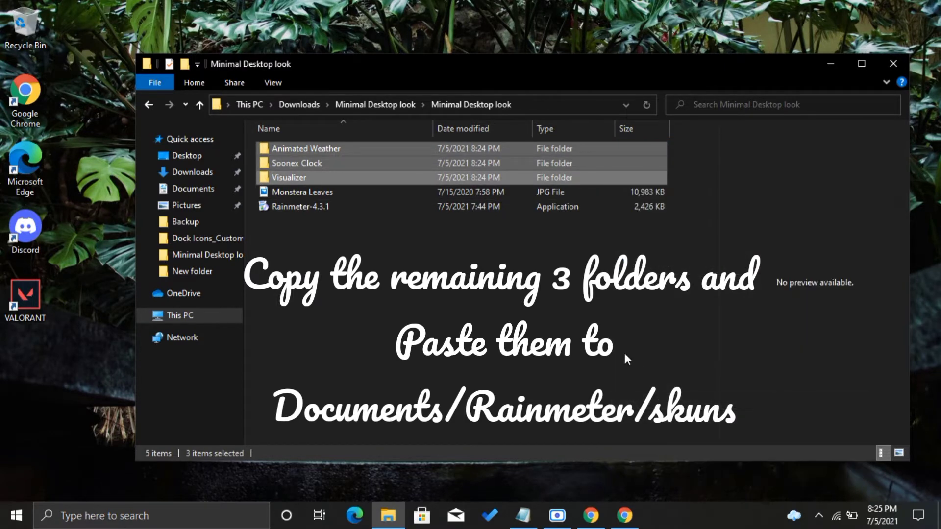
{"action": "left_click", "coordinate": [191, 189]}
{"action": "double_click", "coordinate": [401, 181]}
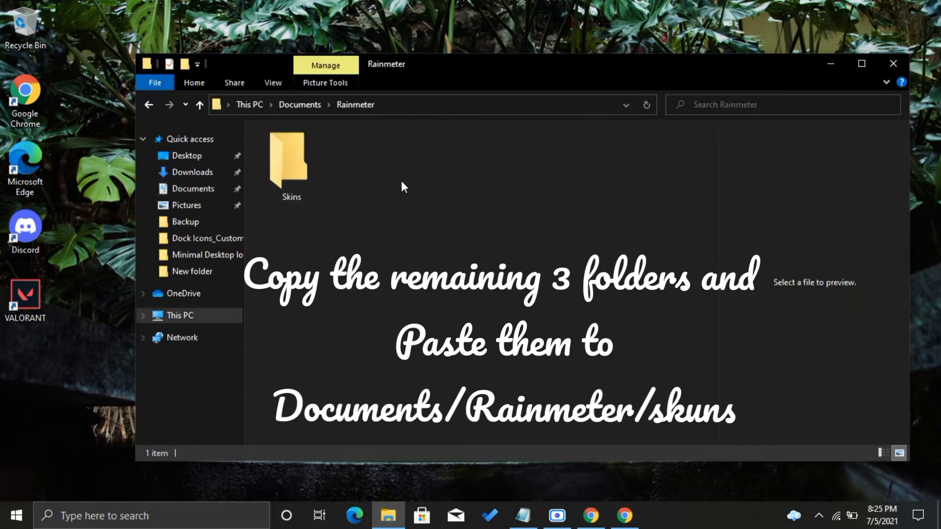
{"action": "left_click", "coordinate": [292, 179]}
{"action": "double_click", "coordinate": [293, 179]}
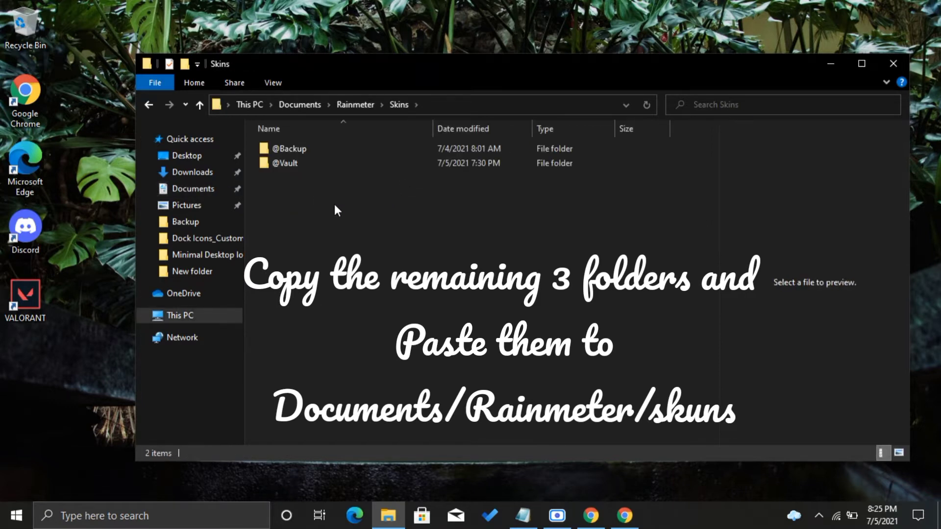
{"action": "right_click", "coordinate": [334, 204]}
{"action": "left_click", "coordinate": [395, 302]}
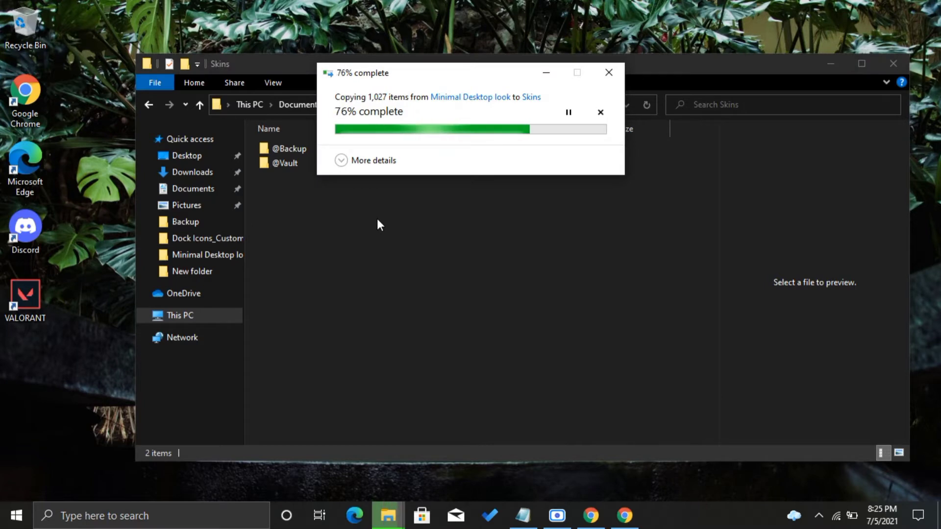
{"action": "left_click", "coordinate": [372, 231]}
Find Rainmeter through Windows search, launch it again and minimize the File Explorer window.
{"action": "key", "text": "super+s"}
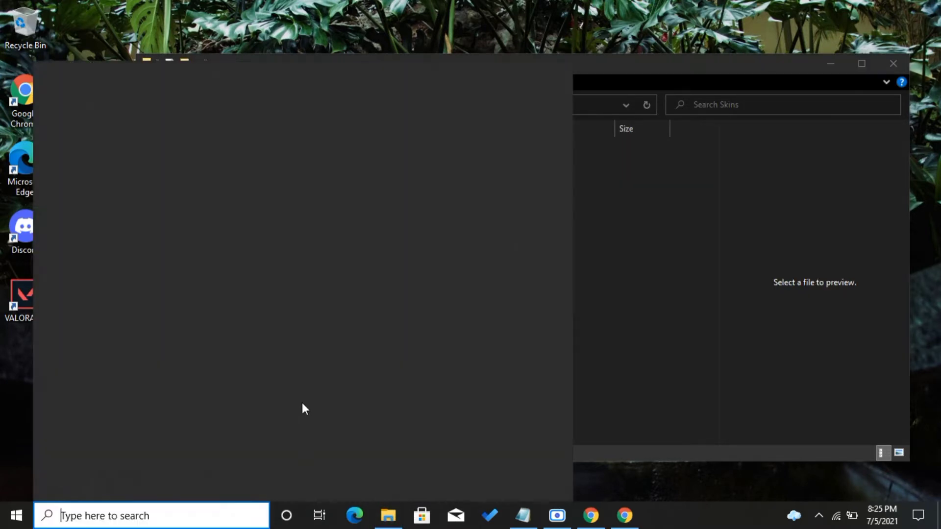
{"action": "type", "text": "rainme"}
{"action": "key", "text": "Return"}
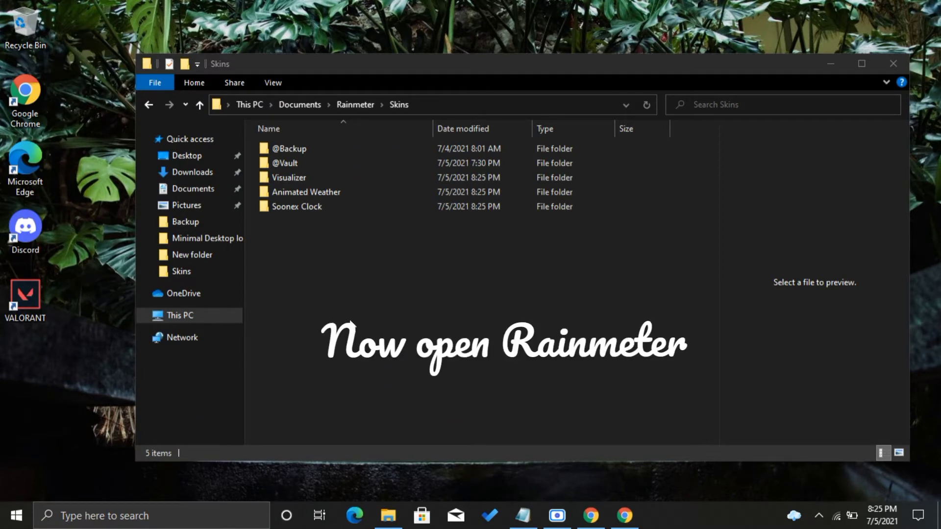
{"action": "left_click", "coordinate": [831, 69]}
Open the Manage Rainmeter window from the hidden system tray items and refresh all skins.
{"action": "left_click", "coordinate": [817, 516]}
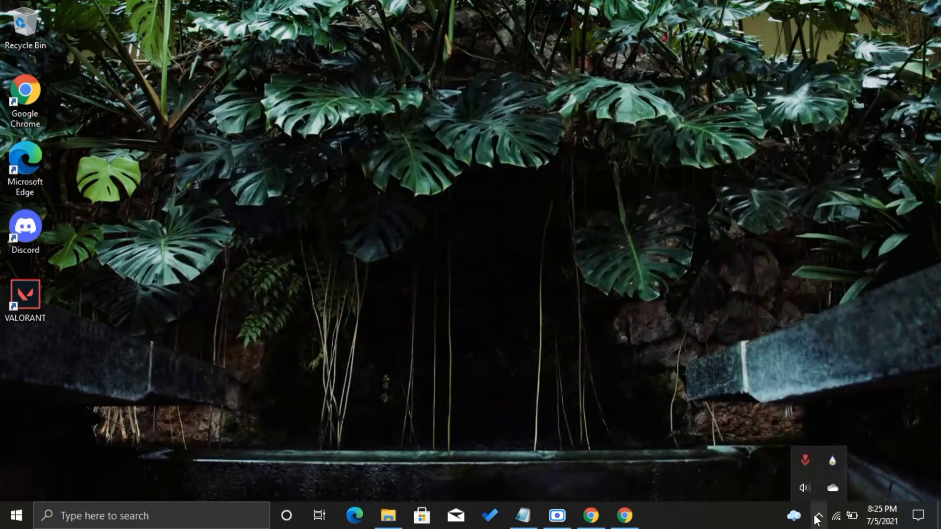
{"action": "right_click", "coordinate": [828, 456]}
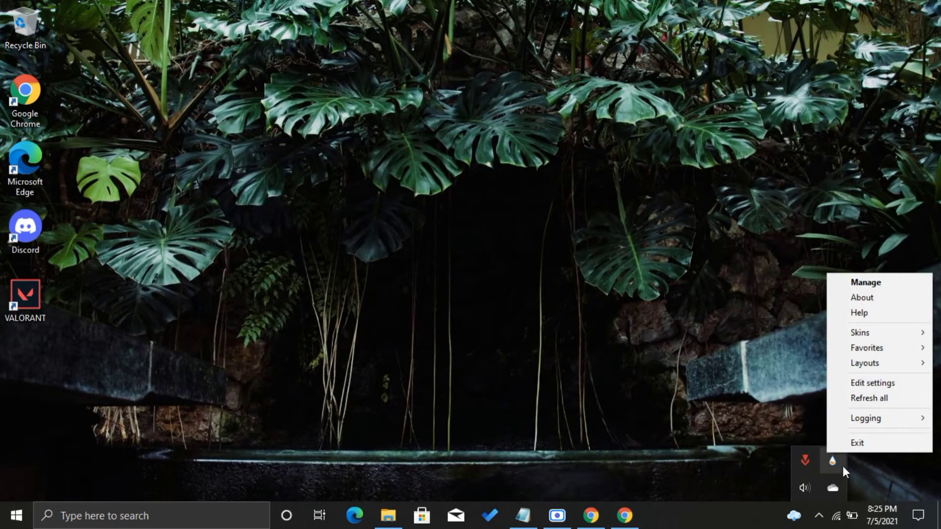
{"action": "left_click", "coordinate": [840, 463]}
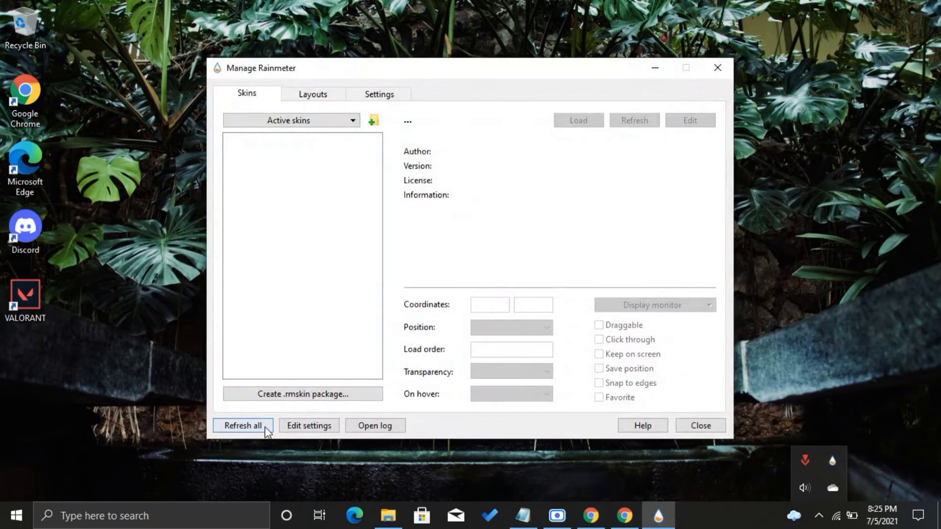
{"action": "left_click", "coordinate": [264, 425]}
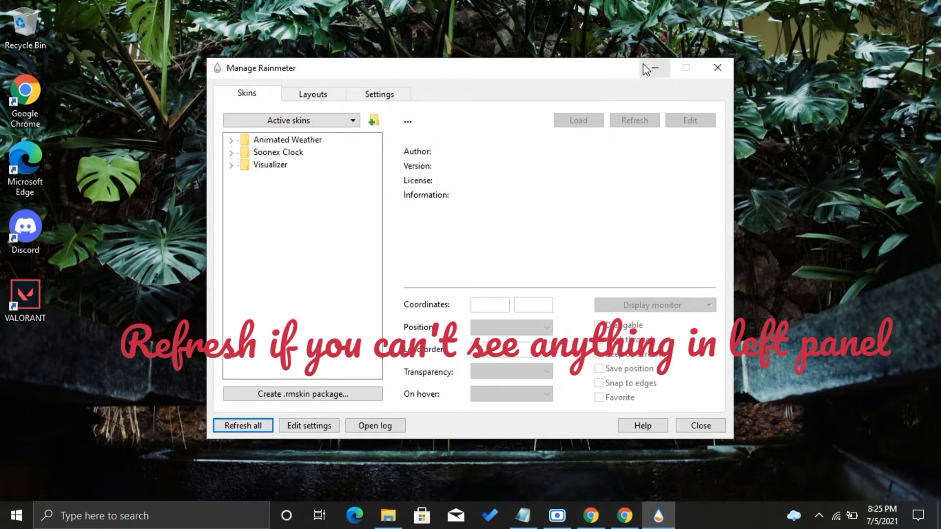
Hide all desktop icons.
{"action": "right_click", "coordinate": [809, 139]}
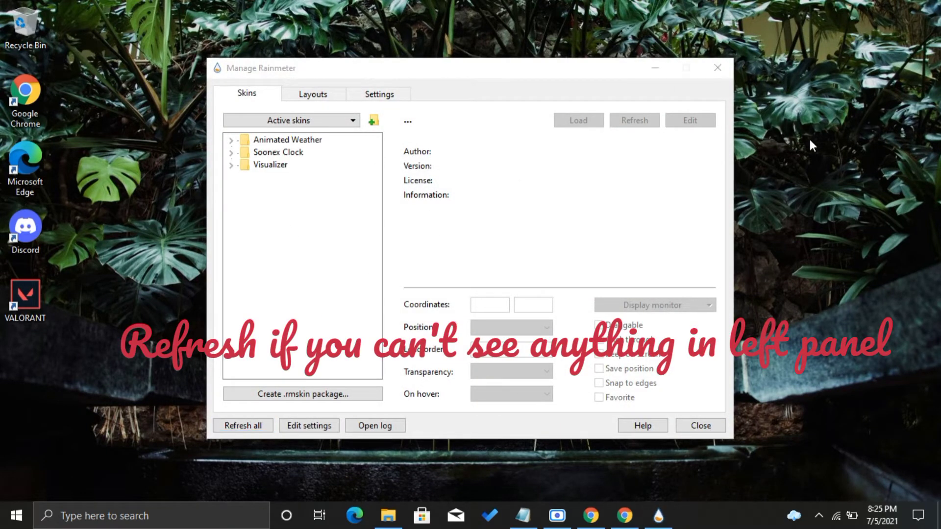
{"action": "mouse_move", "coordinate": [790, 154]}
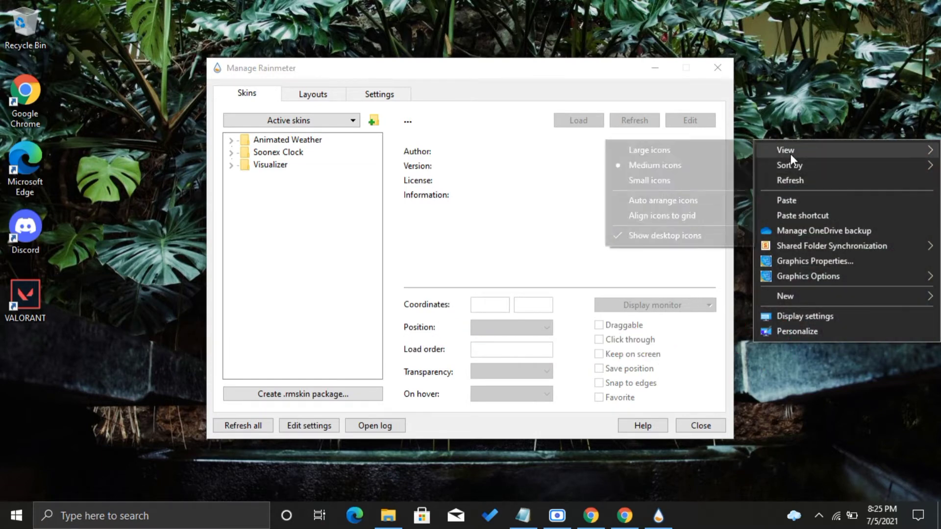
{"action": "left_click", "coordinate": [710, 232]}
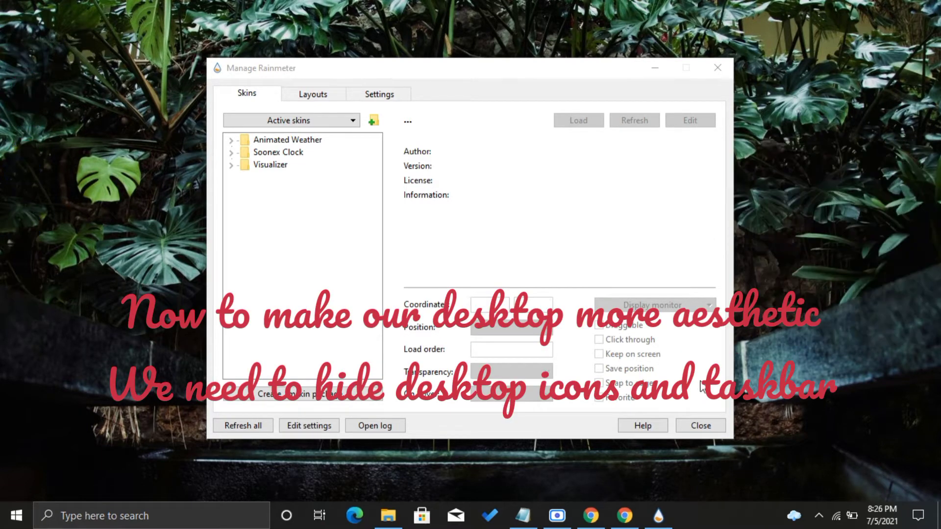
Turn on automatic hiding of the taskbar in desktop mode and close the Settings window.
{"action": "right_click", "coordinate": [693, 527]}
{"action": "left_click", "coordinate": [713, 500]}
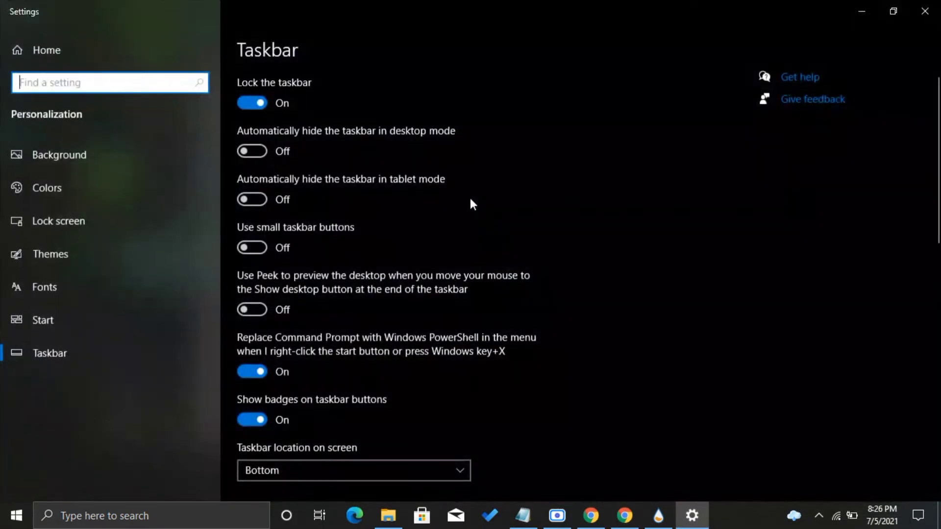
{"action": "left_click", "coordinate": [263, 150]}
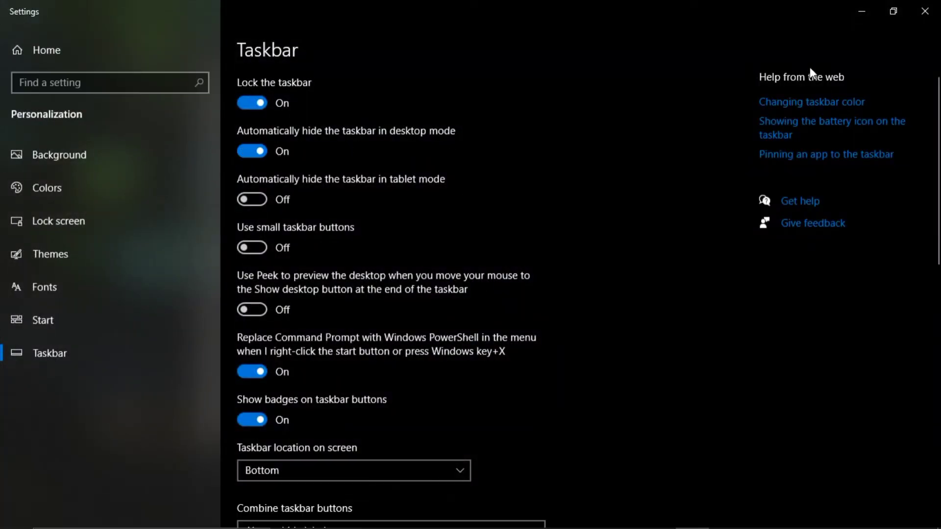
{"action": "left_click", "coordinate": [927, 17]}
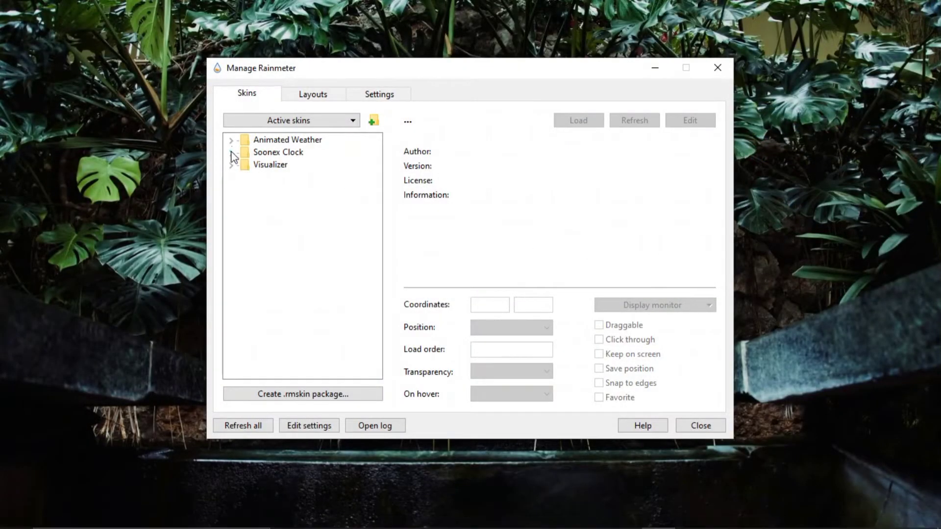
Load the Weather Forecast.ini skin from Animated Weather and move its widget to coordinates 0, 11.
{"action": "left_click", "coordinate": [230, 140]}
{"action": "left_click", "coordinate": [245, 153]}
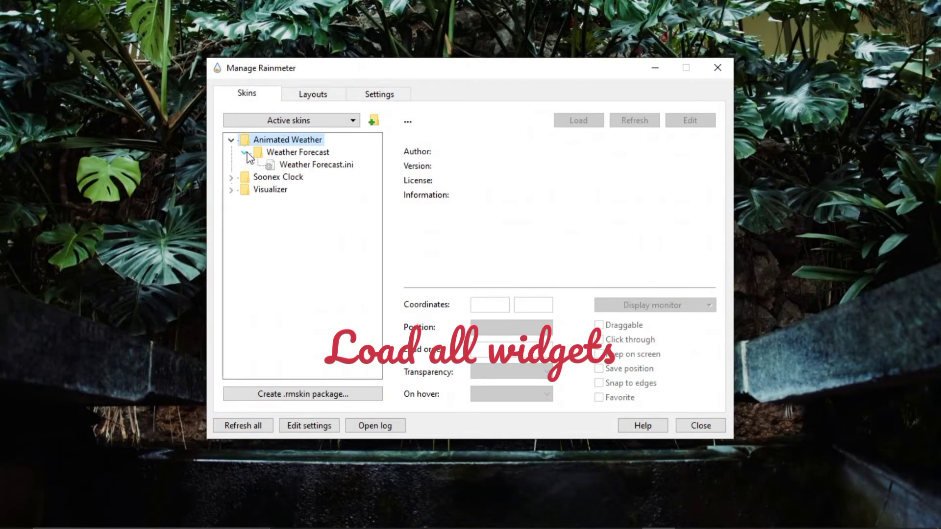
{"action": "left_click", "coordinate": [315, 165]}
{"action": "left_click", "coordinate": [590, 125]}
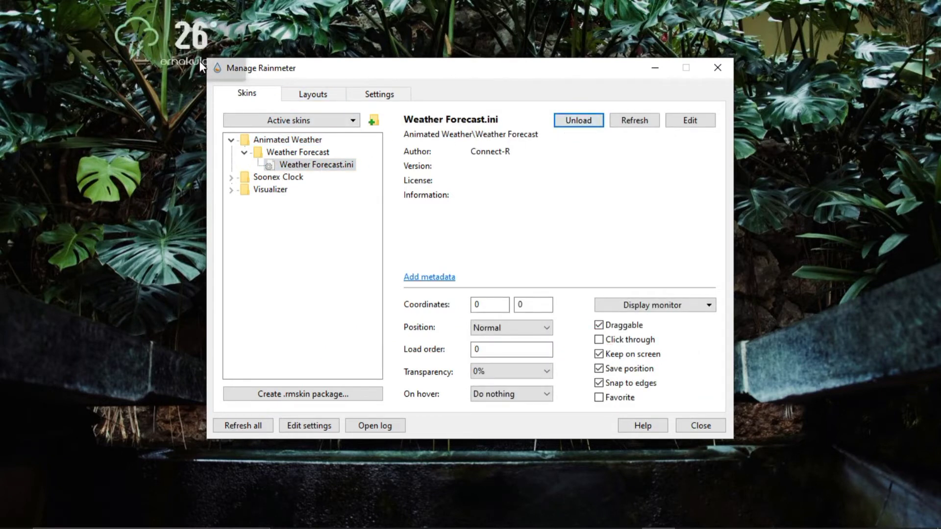
{"action": "left_click_drag", "start_coordinate": [171, 42], "coordinate": [128, 48]}
Expand the Soonex Clock folder, set the Weather Forecast skin's position to On desktop and toggle its Save position option.
{"action": "left_click", "coordinate": [233, 176]}
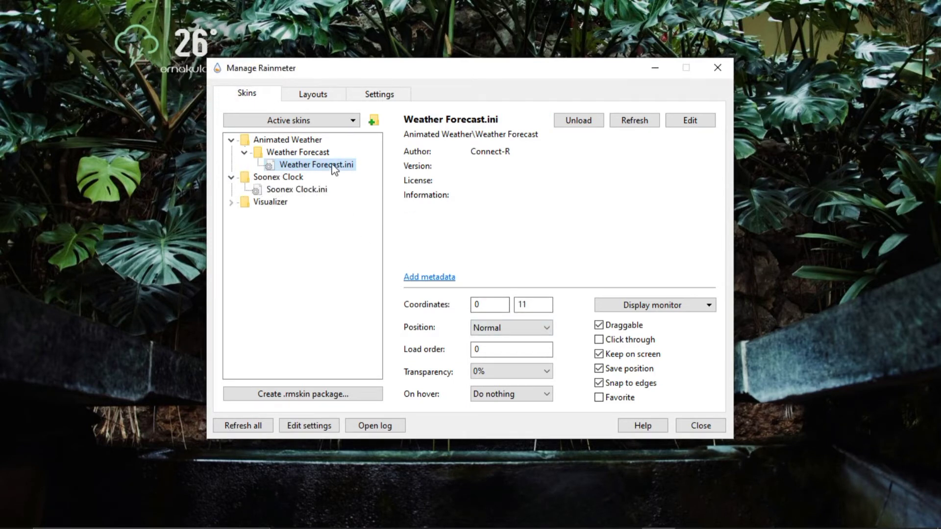
{"action": "left_click", "coordinate": [505, 327]}
{"action": "left_click", "coordinate": [507, 339]}
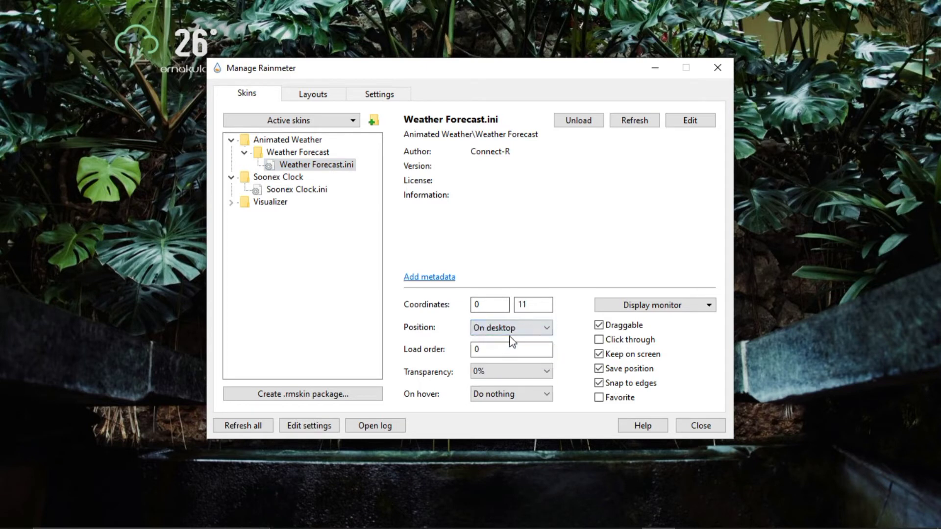
{"action": "left_click", "coordinate": [600, 369]}
Load the Soonex Clock.ini skin and set its position to On desktop.
{"action": "left_click", "coordinate": [255, 190]}
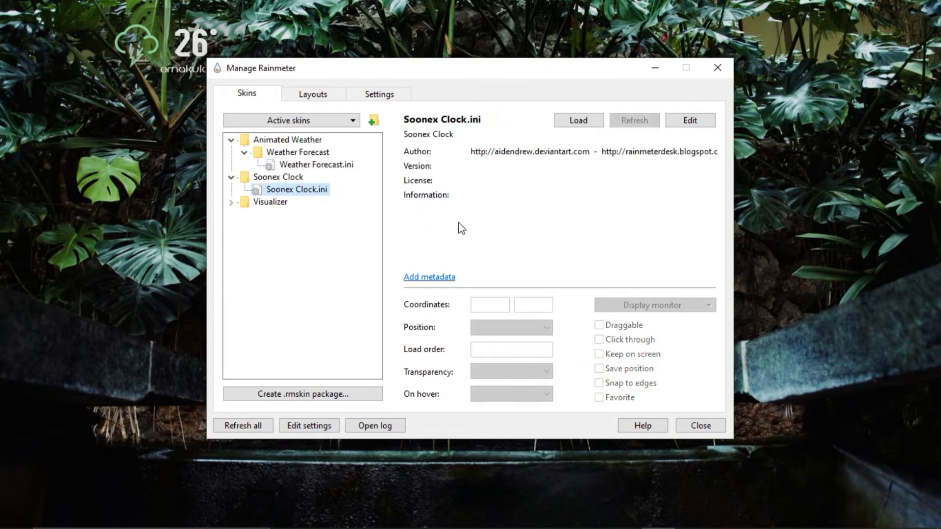
{"action": "left_click", "coordinate": [577, 120]}
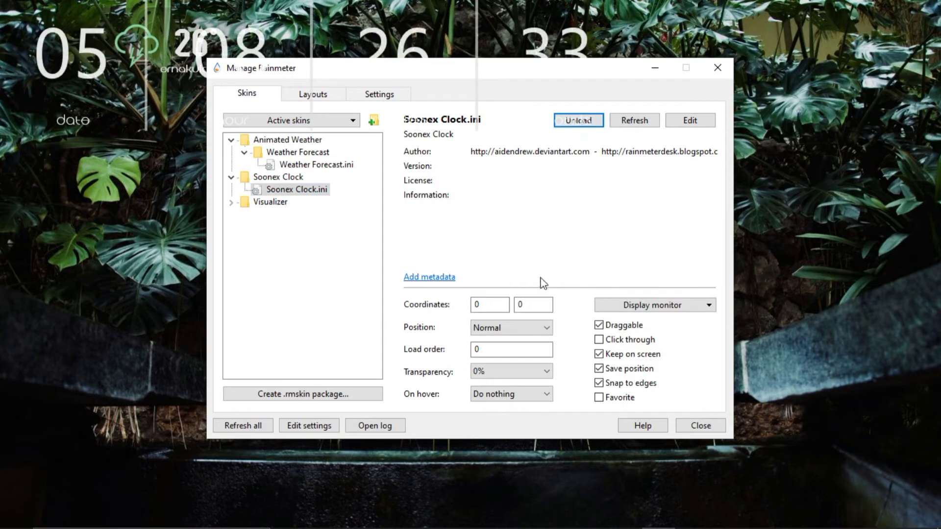
{"action": "left_click", "coordinate": [506, 327]}
{"action": "left_click", "coordinate": [505, 341]}
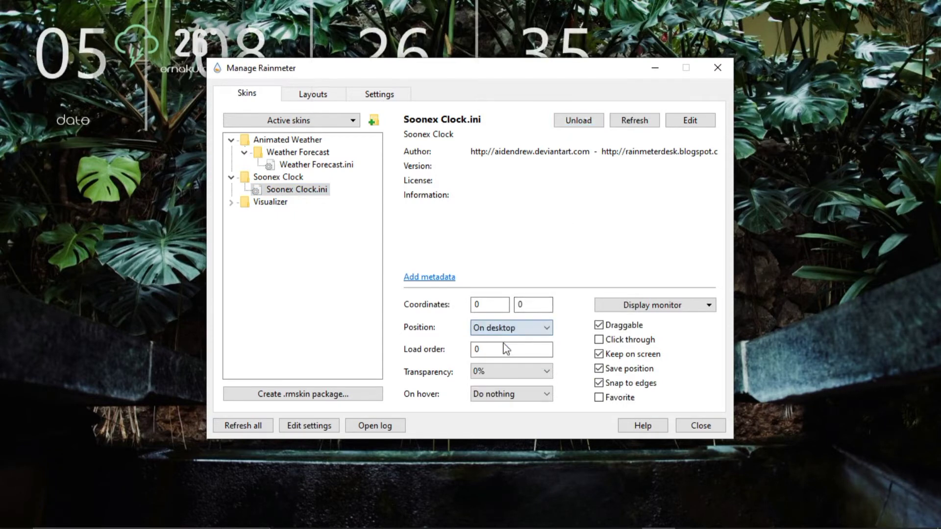
{"action": "left_click", "coordinate": [644, 70]}
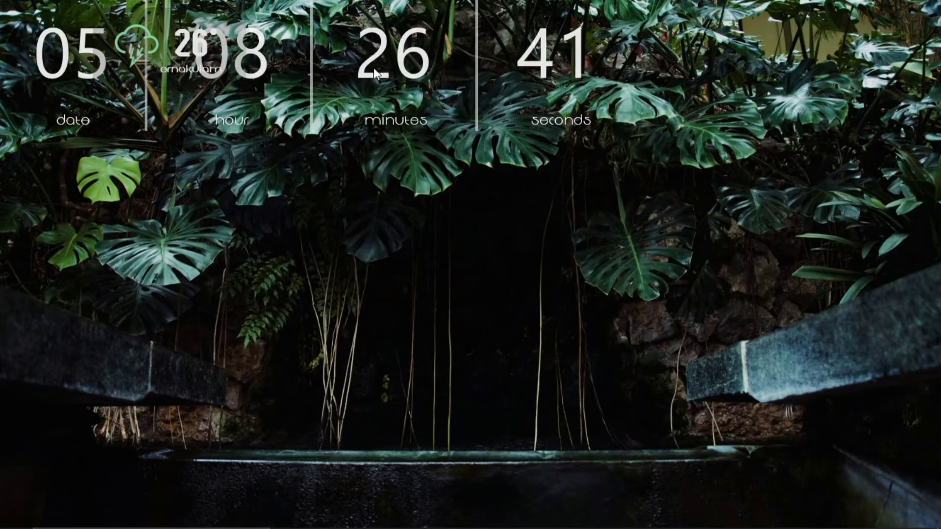
{"action": "left_click", "coordinate": [658, 517]}
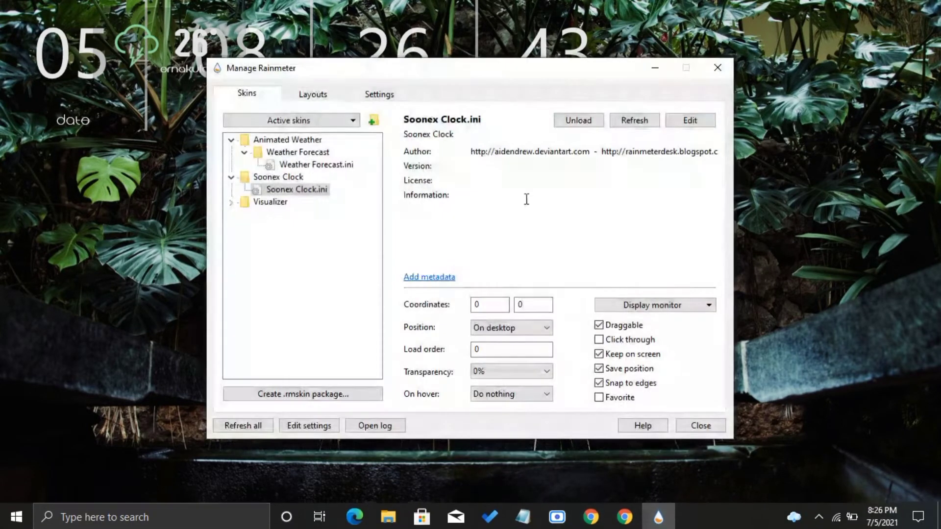
{"action": "left_click", "coordinate": [372, 94]}
{"action": "left_click", "coordinate": [258, 98]}
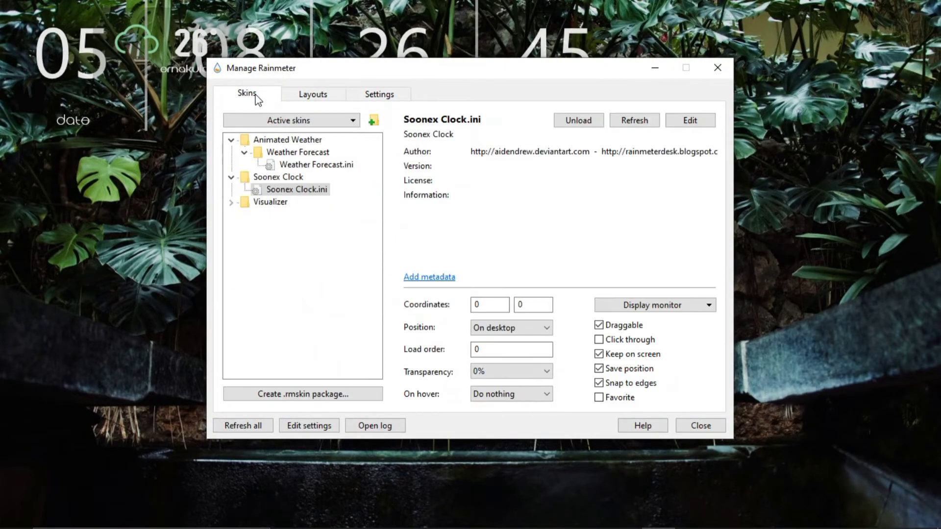
Load the Visualizer.ini skin and turn off its Snap to edges option.
{"action": "left_click", "coordinate": [231, 202]}
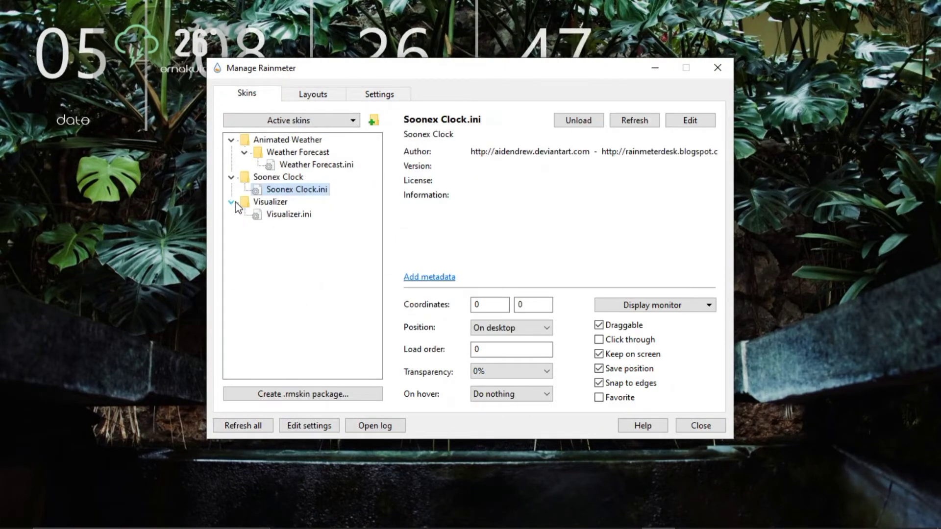
{"action": "left_click", "coordinate": [289, 214]}
{"action": "left_click", "coordinate": [576, 122]}
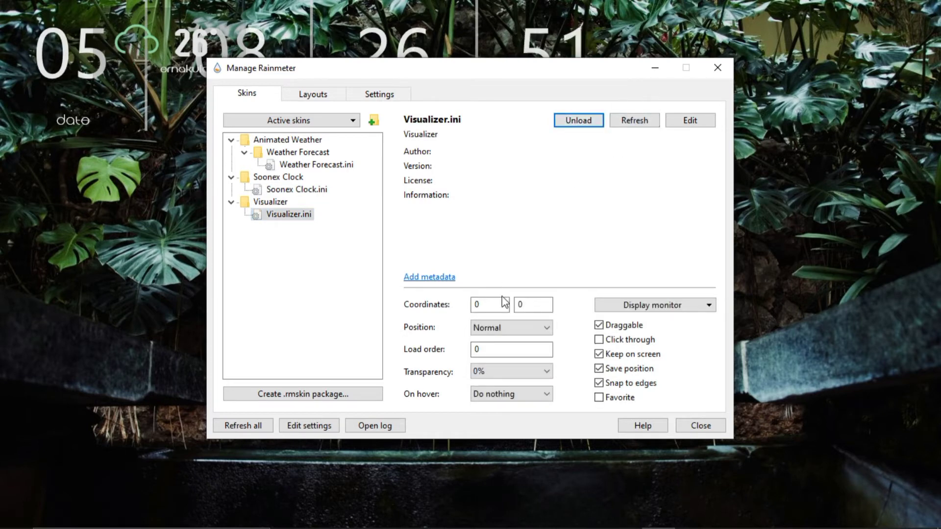
{"action": "left_click", "coordinate": [599, 382]}
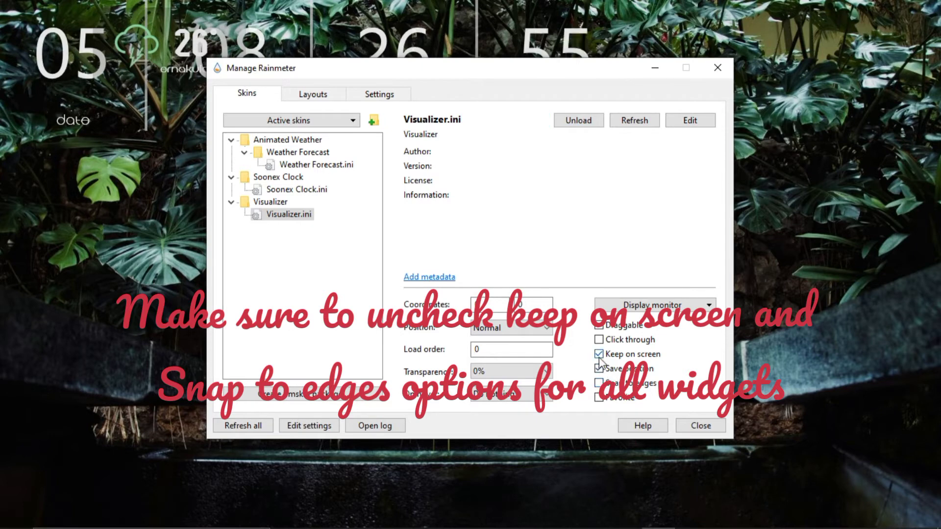
Set the Visualizer skin's horizontal coordinate to 100, keep the vertical one at 0, and refresh all skins.
{"action": "left_click", "coordinate": [489, 306]}
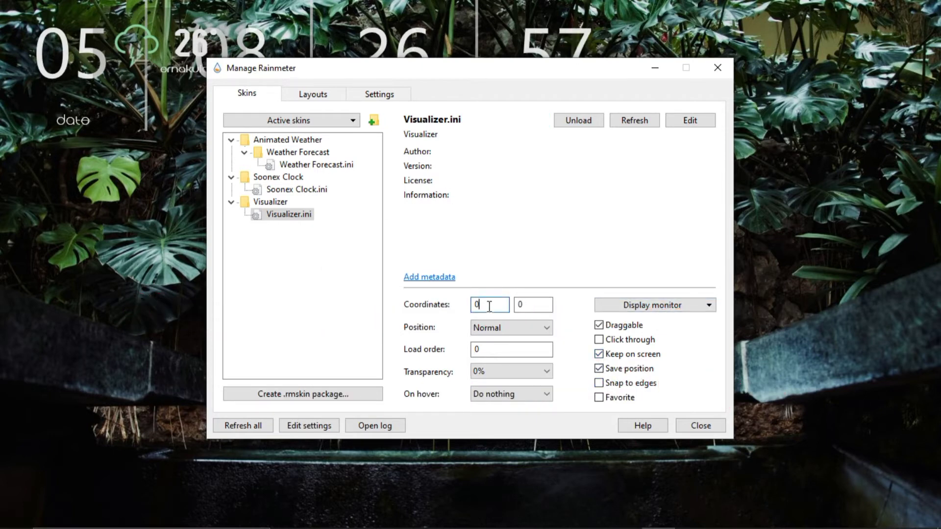
{"action": "type", "text": "18"}
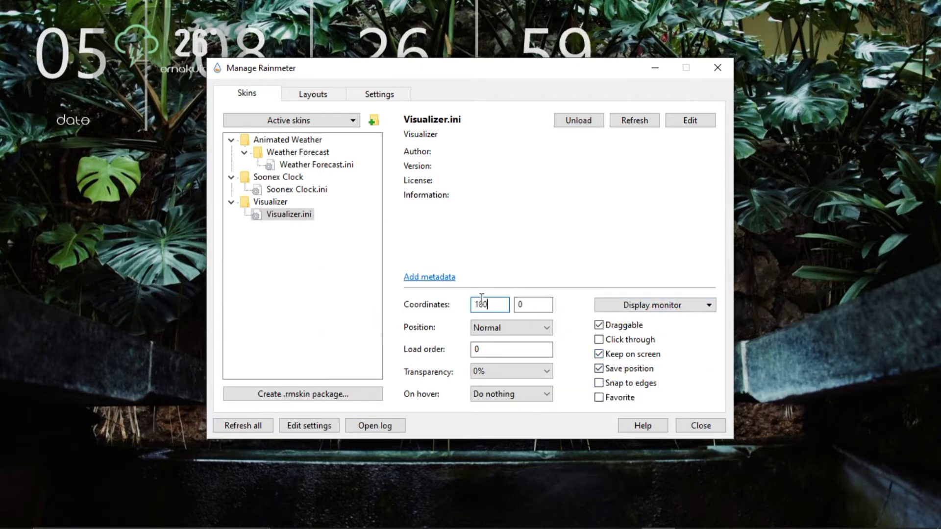
{"action": "left_click", "coordinate": [524, 308]}
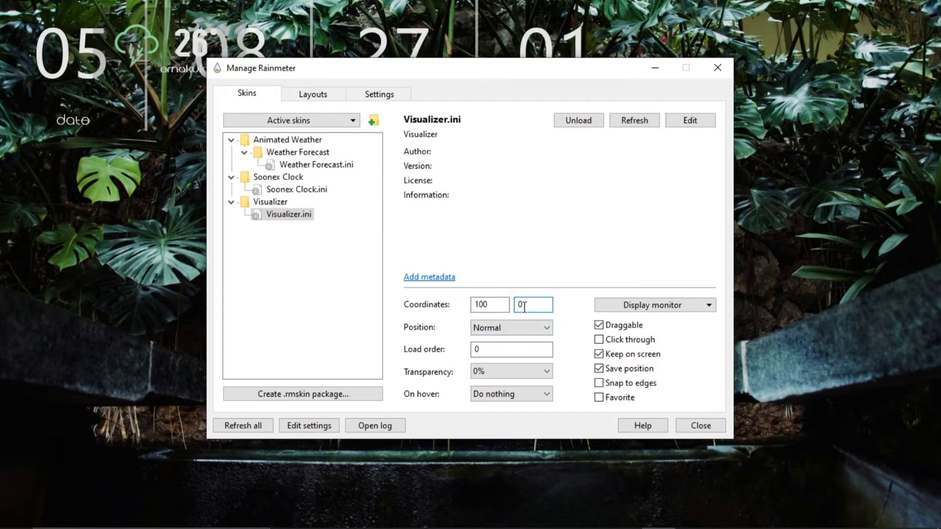
{"action": "key", "text": "BackSpace"}
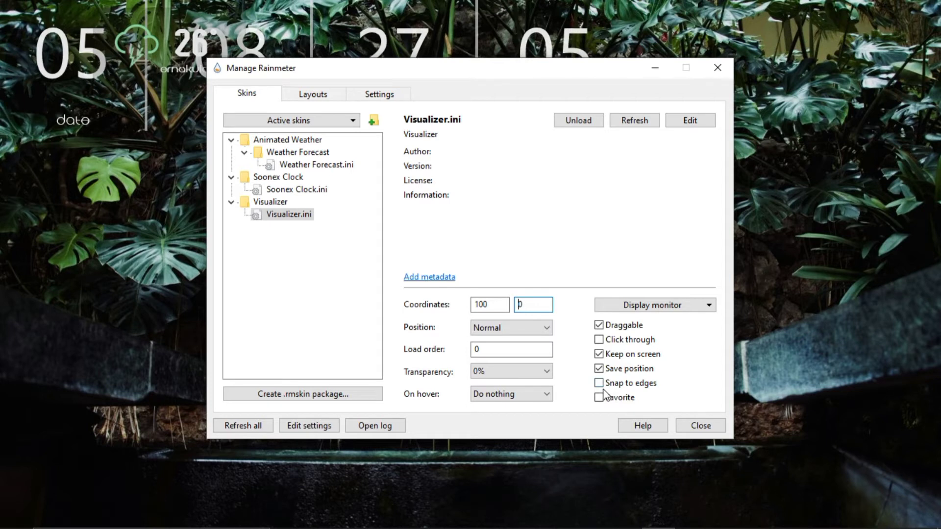
{"action": "left_click", "coordinate": [237, 428]}
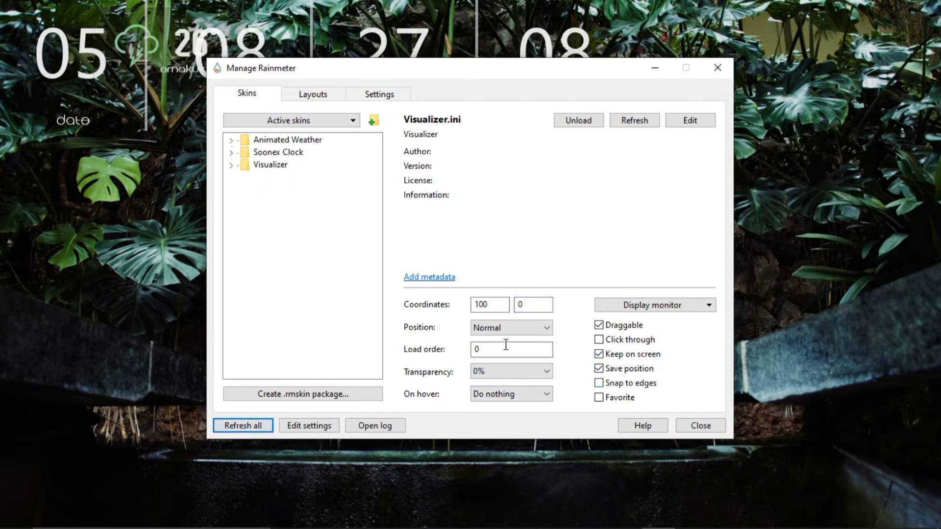
Dismiss the skin manager and move the Soonex Clock skin down to the upper middle of the desktop.
{"action": "left_click", "coordinate": [530, 305]}
{"action": "key", "text": "BackSpace"}
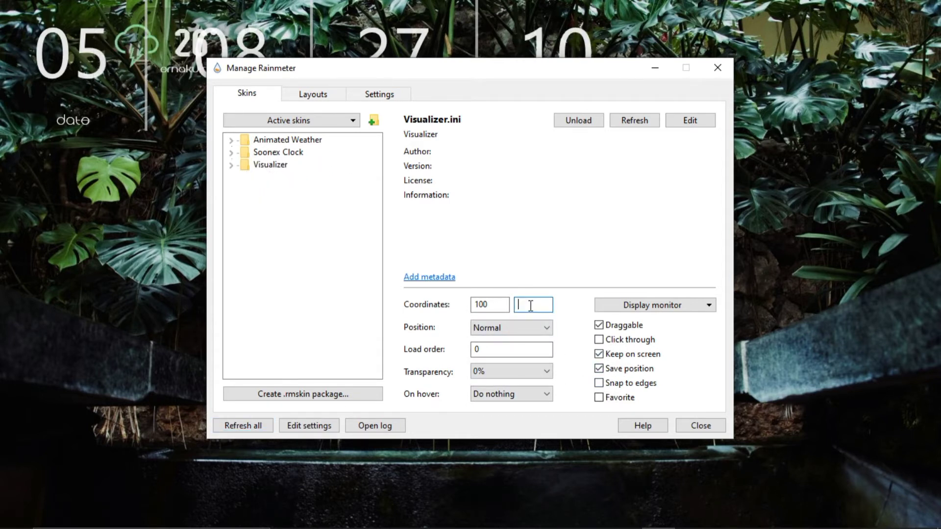
{"action": "left_click", "coordinate": [698, 425]}
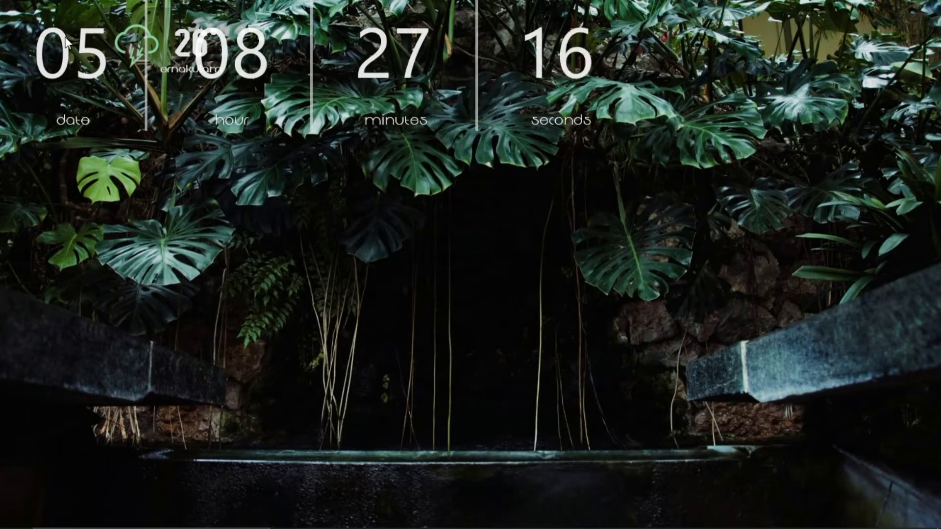
{"action": "left_click_drag", "start_coordinate": [86, 43], "coordinate": [204, 183]}
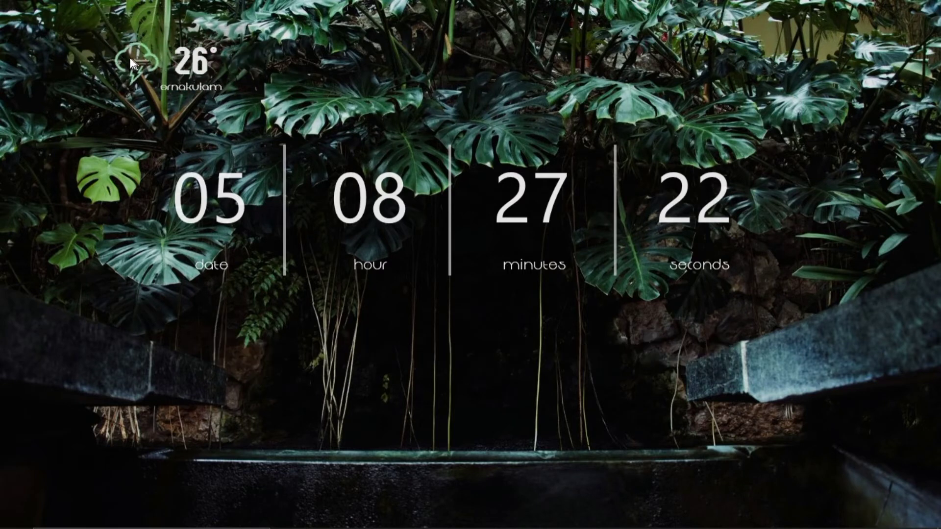
Turn off Keep on screen for the Weather Forecast skin and move it into the desktop's upper-left corner.
{"action": "right_click", "coordinate": [187, 52]}
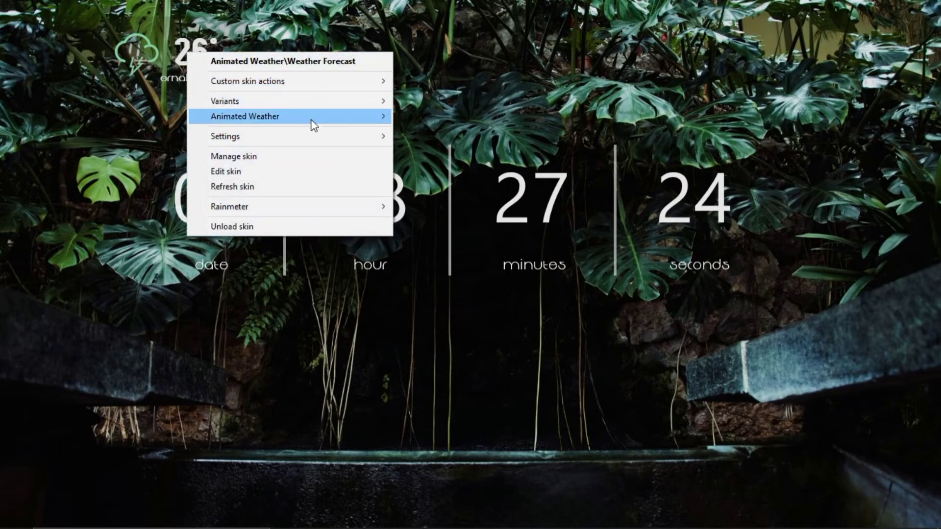
{"action": "mouse_move", "coordinate": [311, 138]}
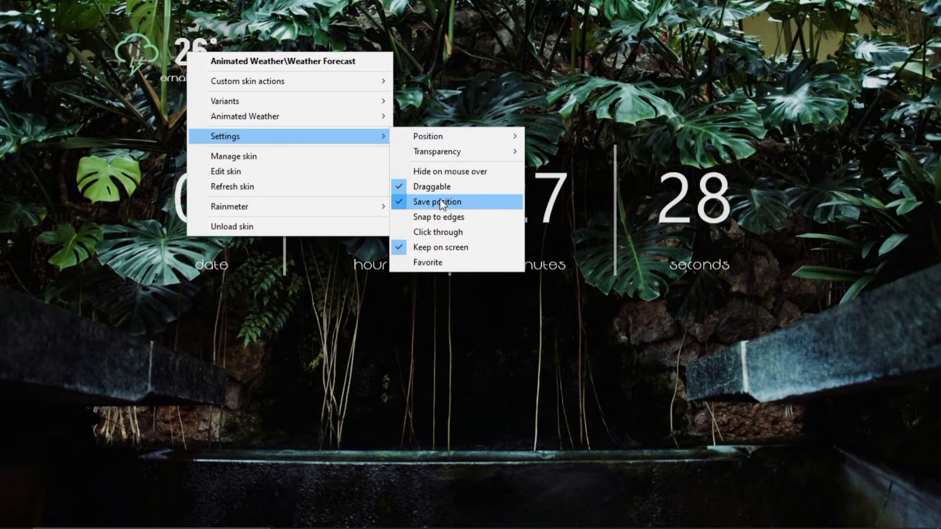
{"action": "left_click", "coordinate": [451, 247]}
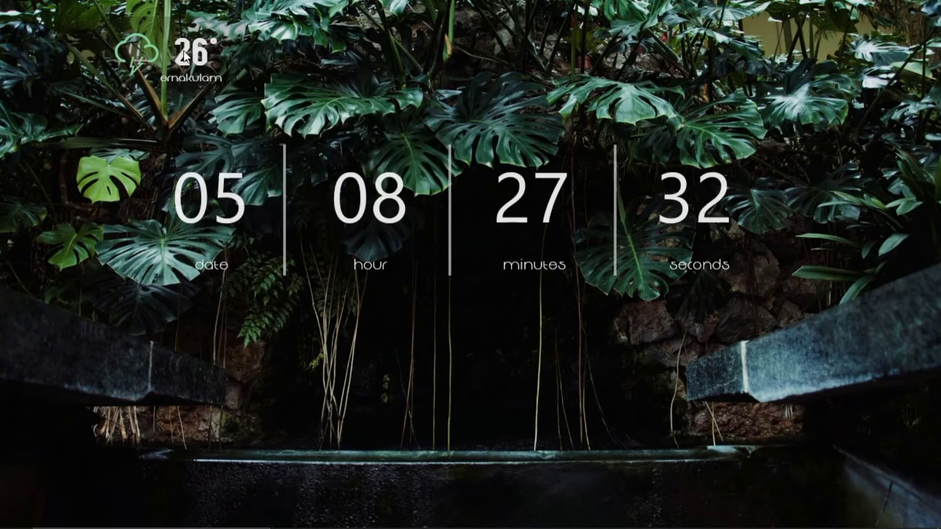
{"action": "left_click_drag", "start_coordinate": [179, 52], "coordinate": [76, 37]}
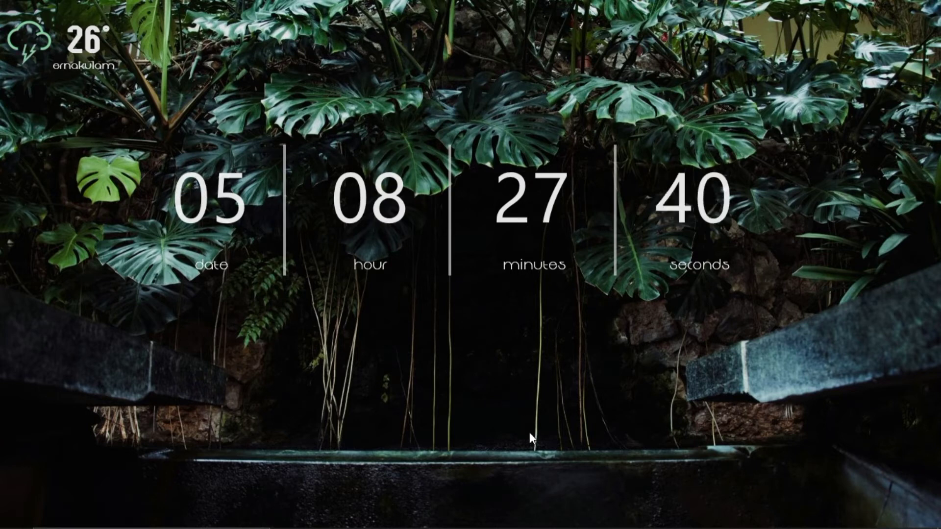
Reopen the Rainmeter manager, set the Visualizer skin's vertical coordinate to 100 and turn off its Keep on screen option.
{"action": "mouse_move", "coordinate": [578, 528]}
{"action": "left_click", "coordinate": [658, 519]}
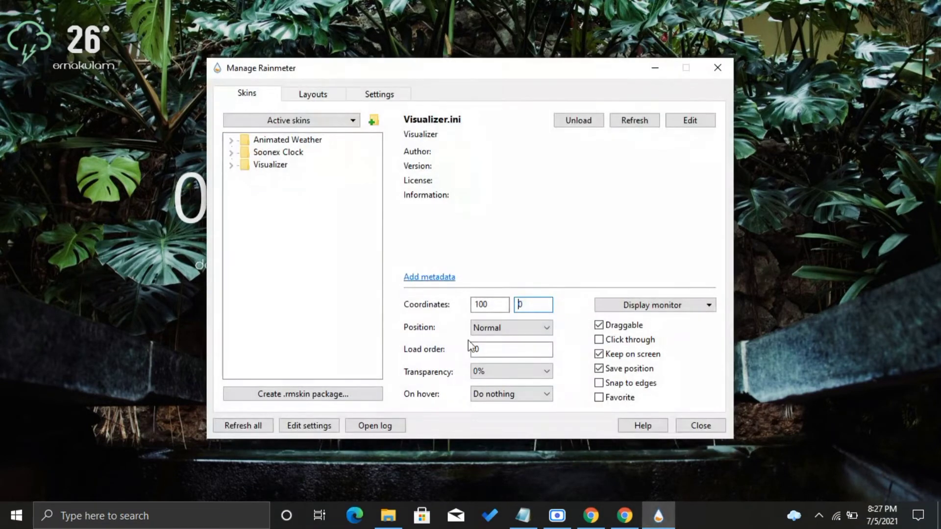
{"action": "key", "text": "BackSpace"}
{"action": "left_click", "coordinate": [616, 359]}
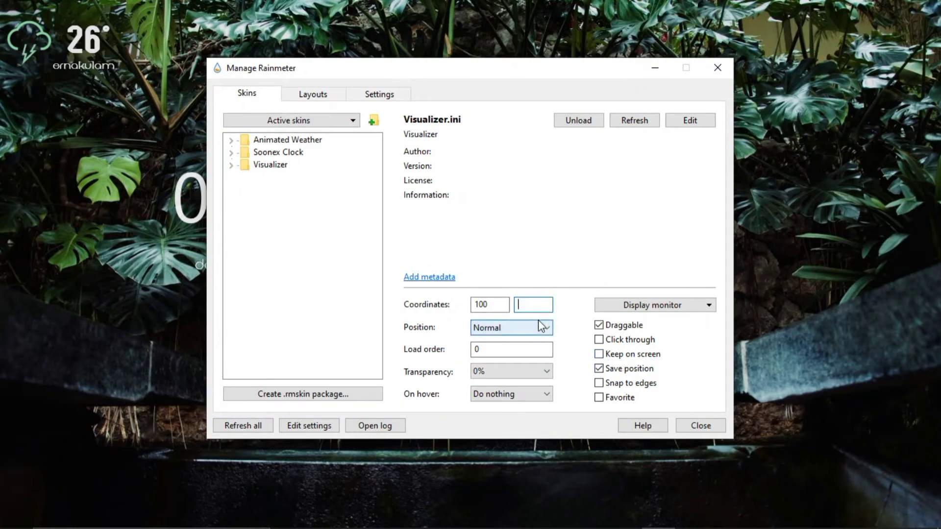
{"action": "type", "text": "100"}
Set the Visualizer skin's position to On desktop, refresh it and all skins, and minimize the manager.
{"action": "left_click", "coordinate": [539, 324]}
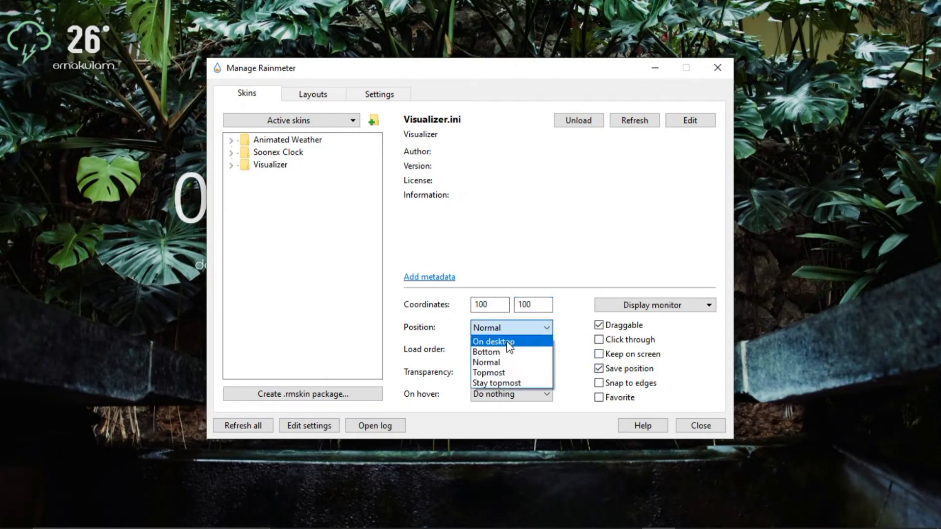
{"action": "left_click", "coordinate": [506, 341]}
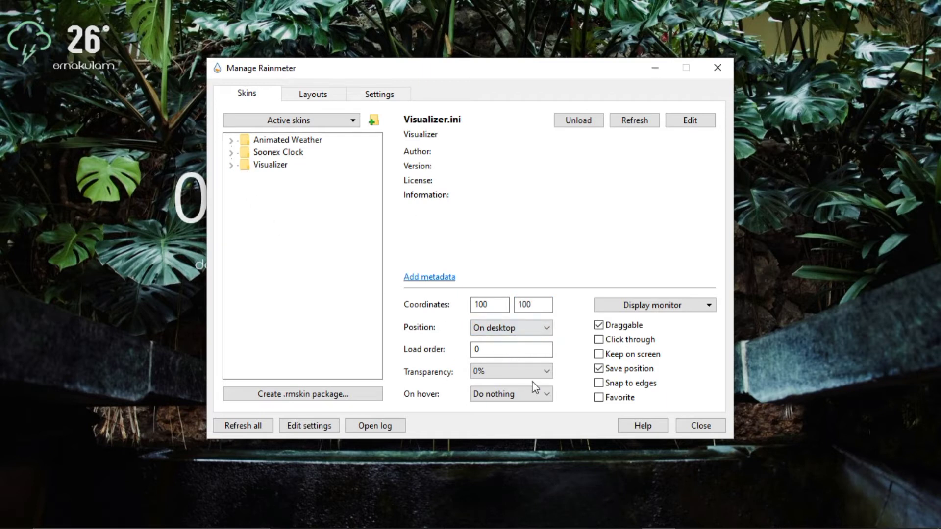
{"action": "left_click", "coordinate": [643, 123]}
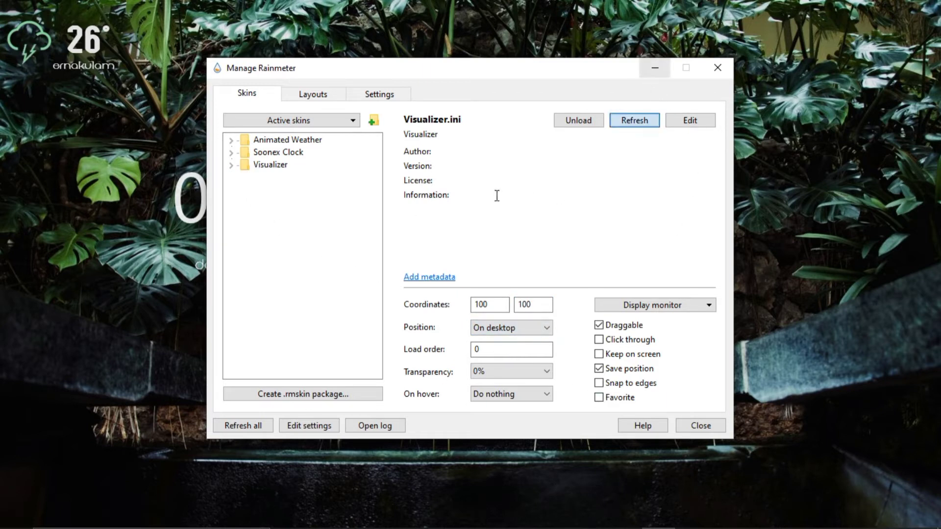
{"action": "left_click", "coordinate": [249, 425]}
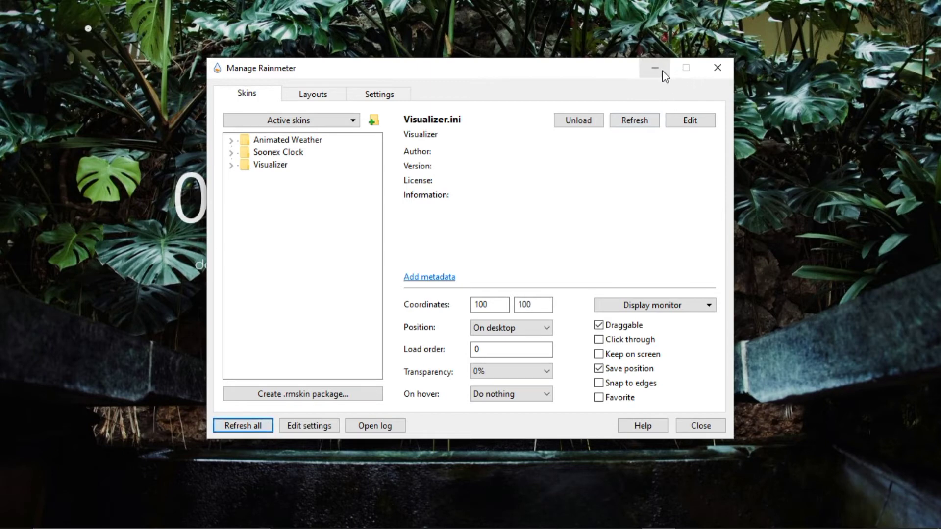
{"action": "left_click", "coordinate": [648, 71]}
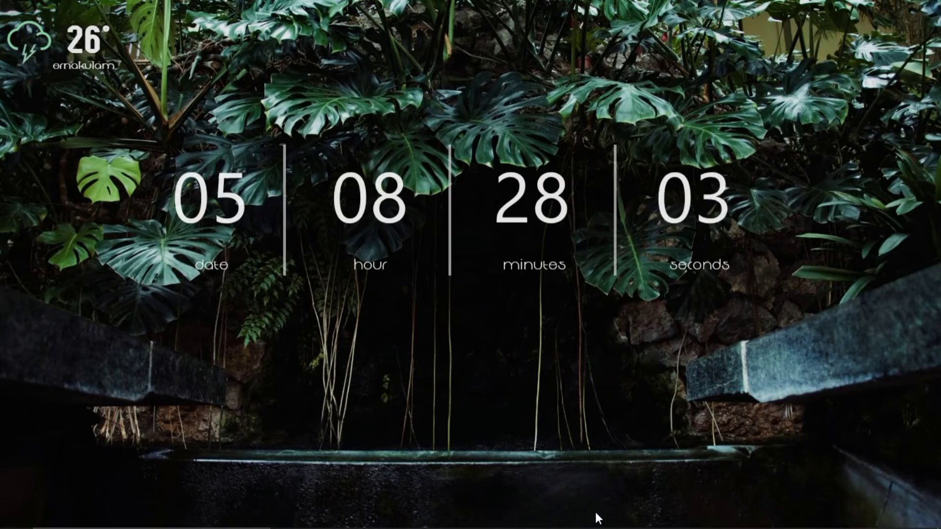
Switch to Chrome, open the Winstep Nexus page from a web search for nexus dock, and close both MEGA download tabs.
{"action": "left_click", "coordinate": [590, 515]}
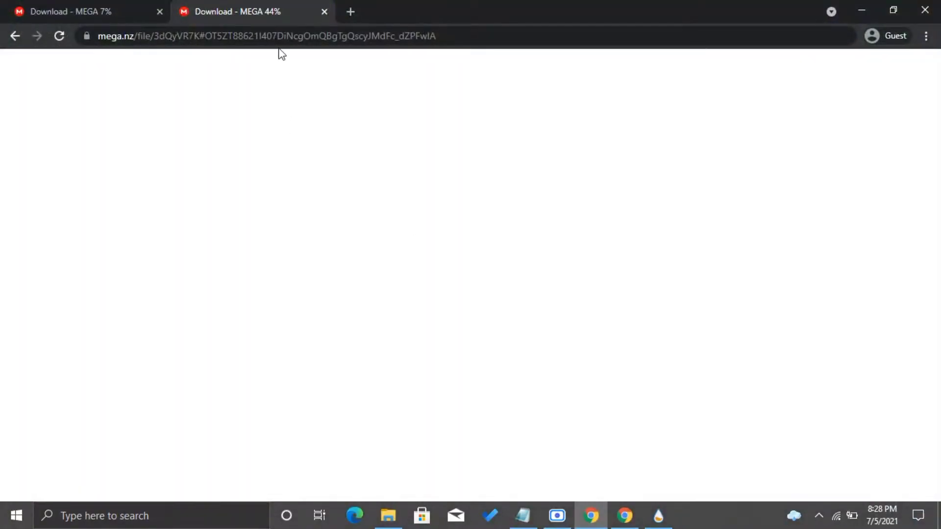
{"action": "left_click", "coordinate": [348, 11]}
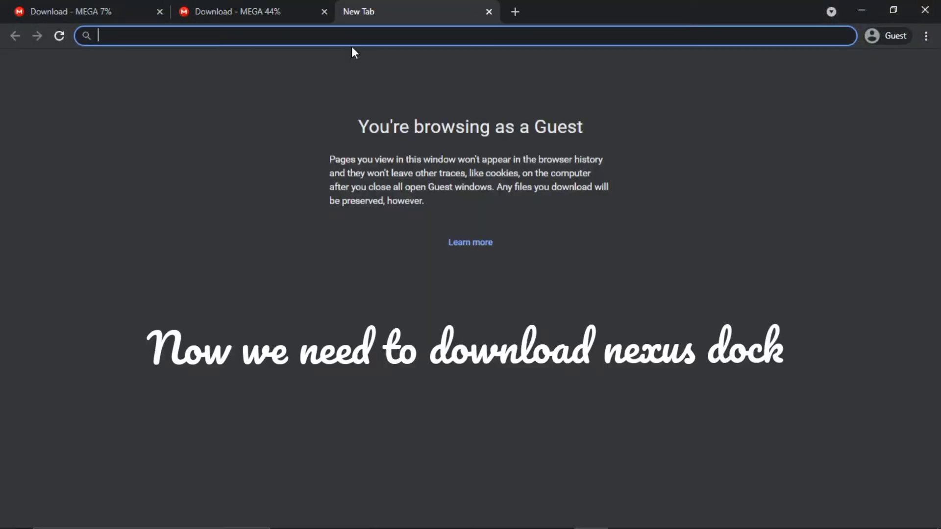
{"action": "type", "text": "nexus"}
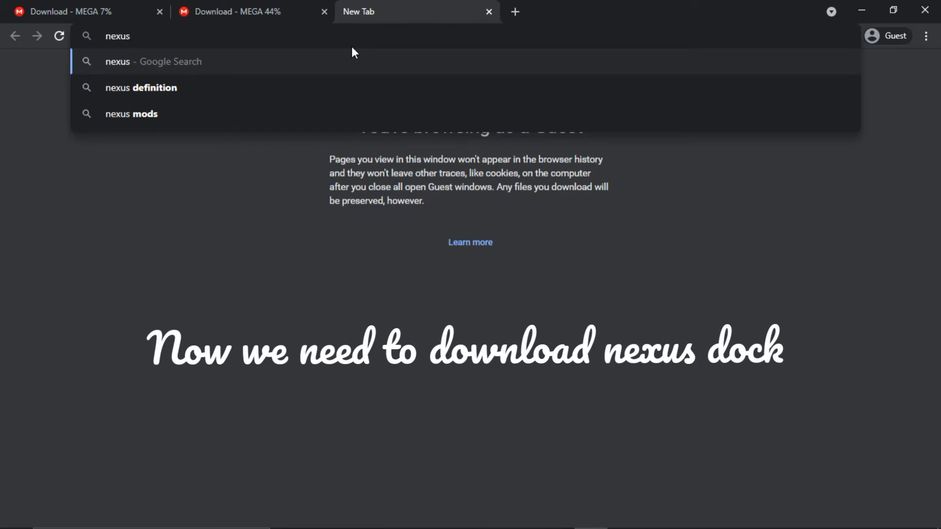
{"action": "type", "text": " dock"}
{"action": "key", "text": "Return"}
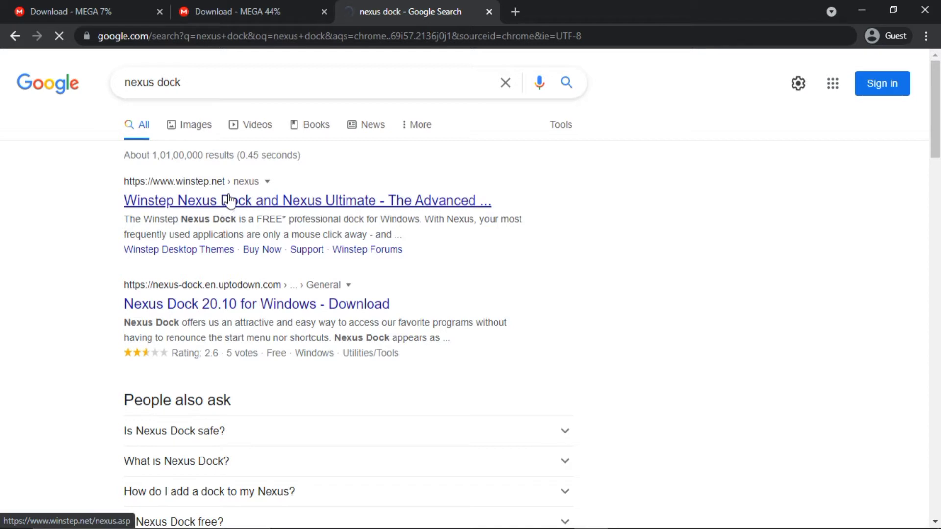
{"action": "left_click", "coordinate": [161, 13]}
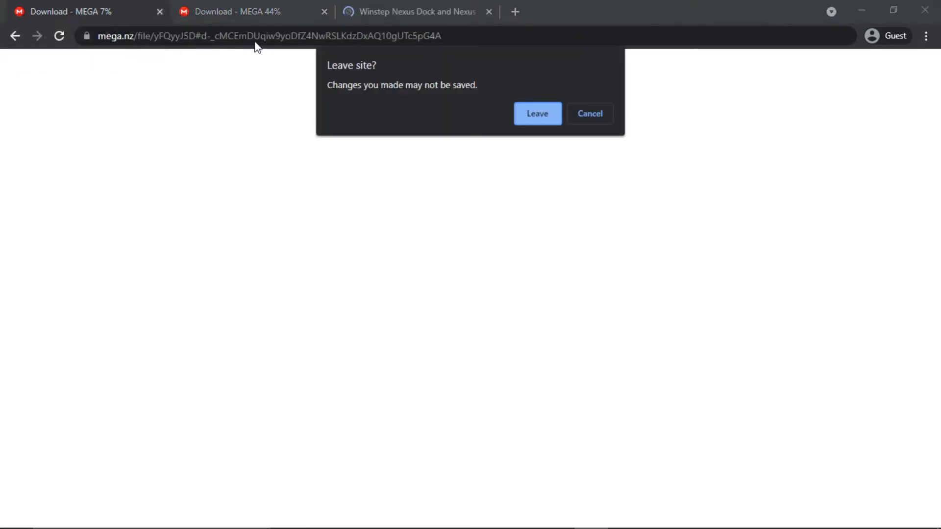
{"action": "left_click", "coordinate": [518, 112]}
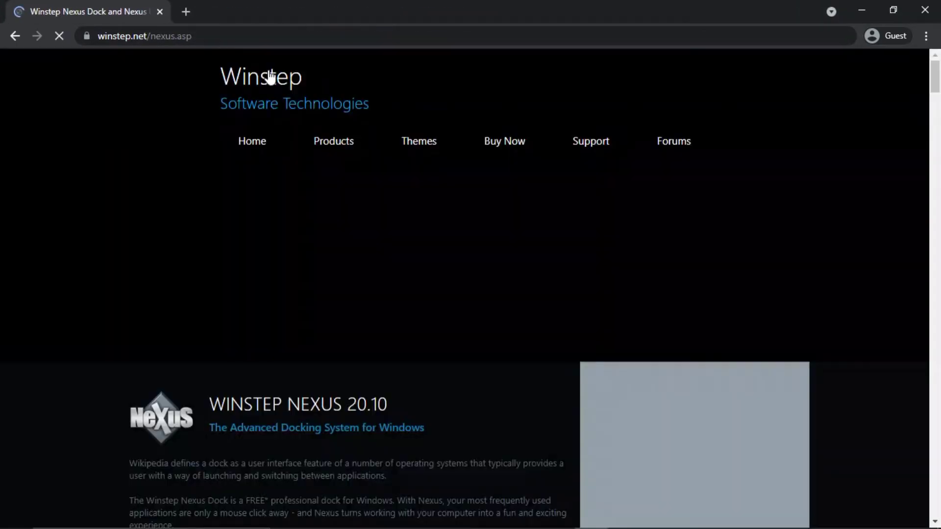
Start downloading the free Winstep Nexus edition and cancel the nexus.zip download.
{"action": "scroll", "coordinate": [434, 270], "scroll_direction": "down", "scroll_amount": 10}
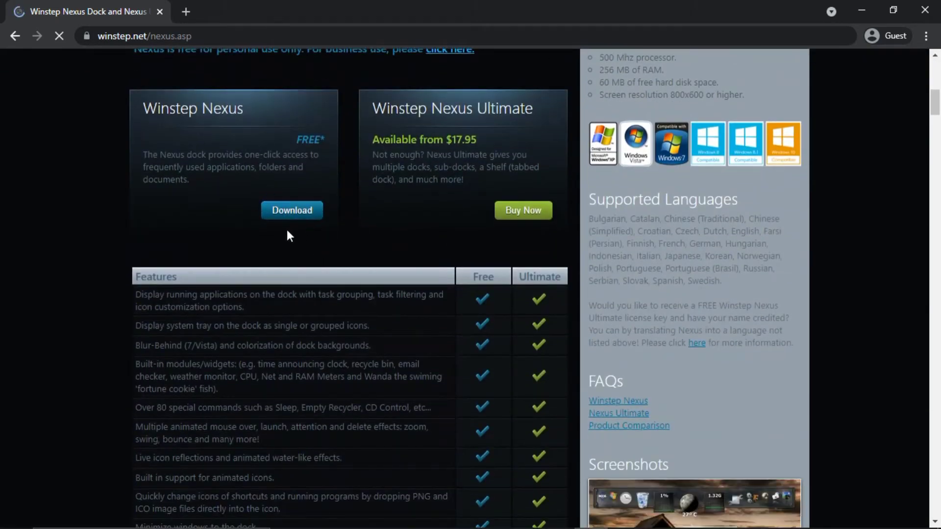
{"action": "left_click", "coordinate": [286, 215]}
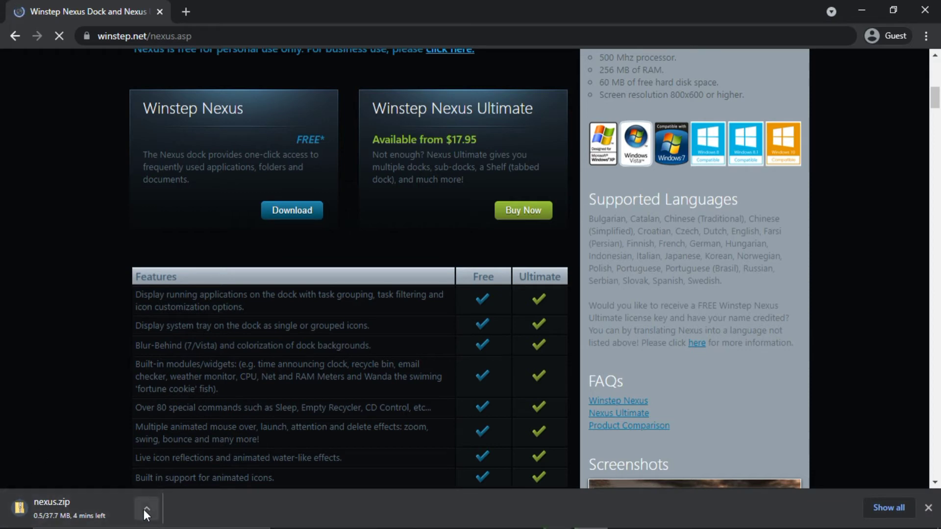
{"action": "left_click", "coordinate": [143, 510]}
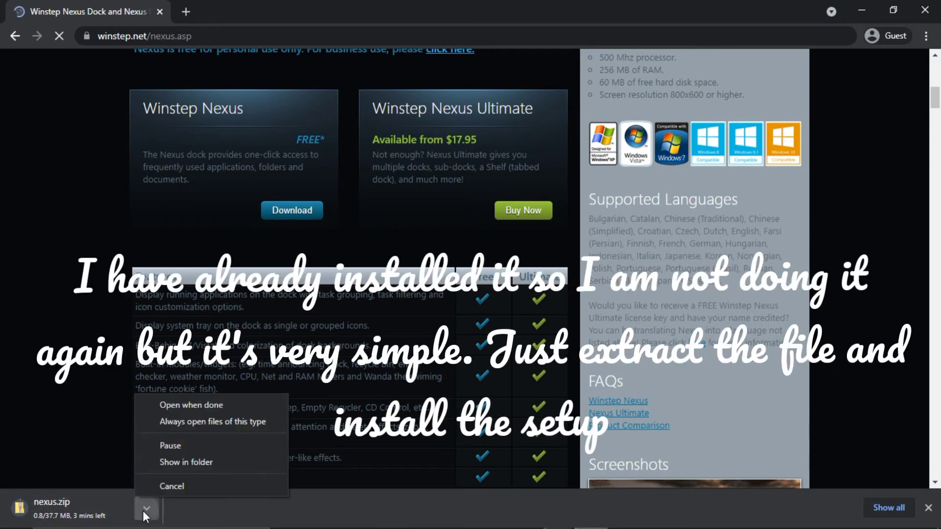
{"action": "left_click", "coordinate": [173, 490]}
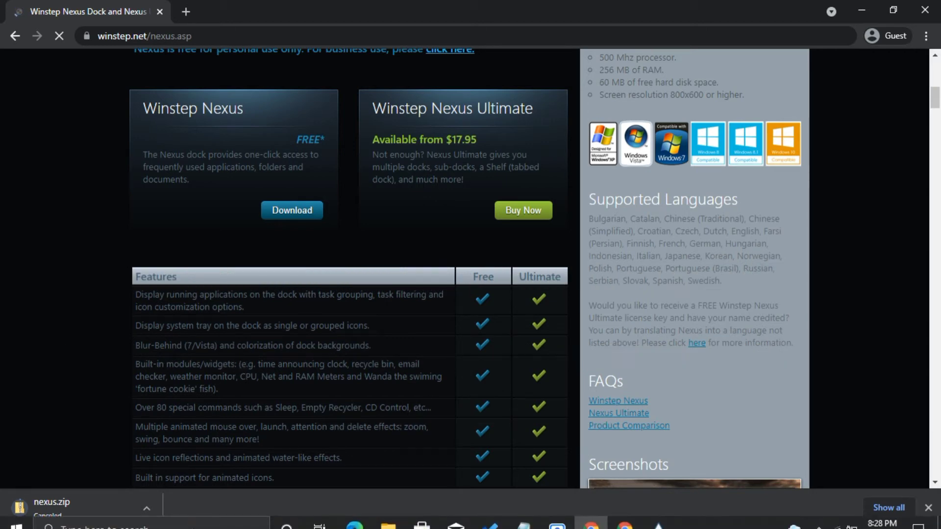
Launch the installed Nexus dock app and minimize the Chrome window to reveal the desktop.
{"action": "left_click", "coordinate": [192, 522]}
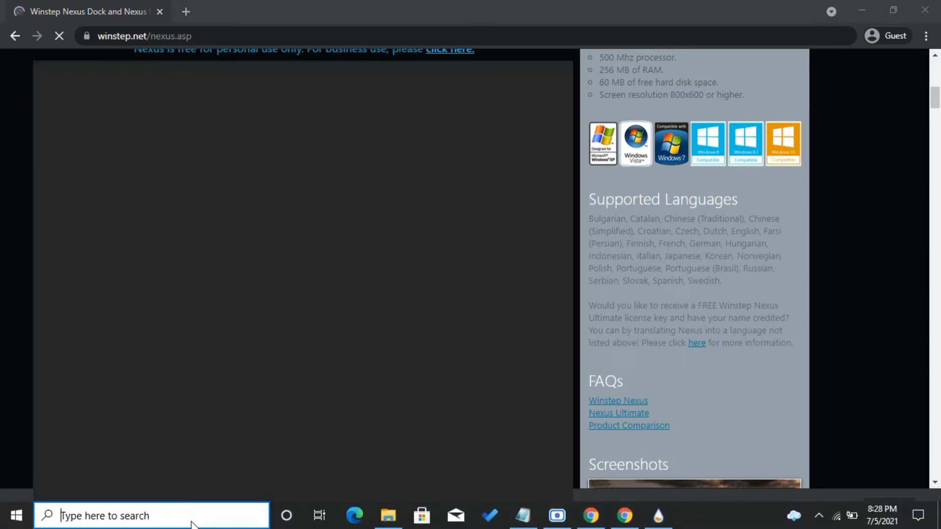
{"action": "type", "text": "nexus"}
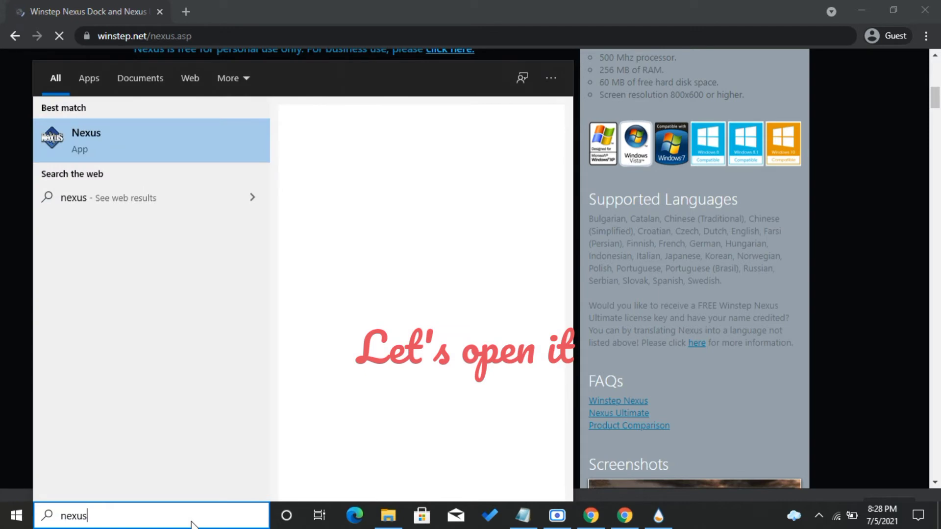
{"action": "key", "text": "Return"}
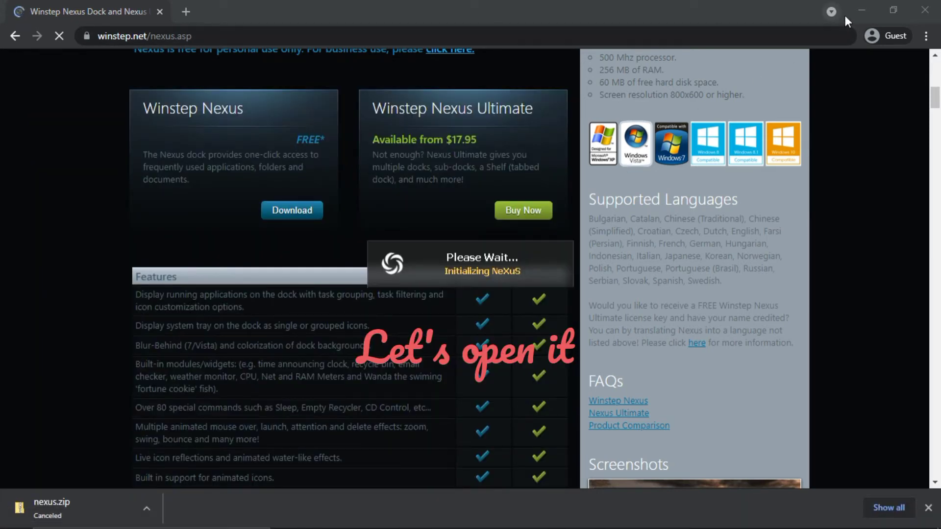
{"action": "left_click", "coordinate": [862, 10]}
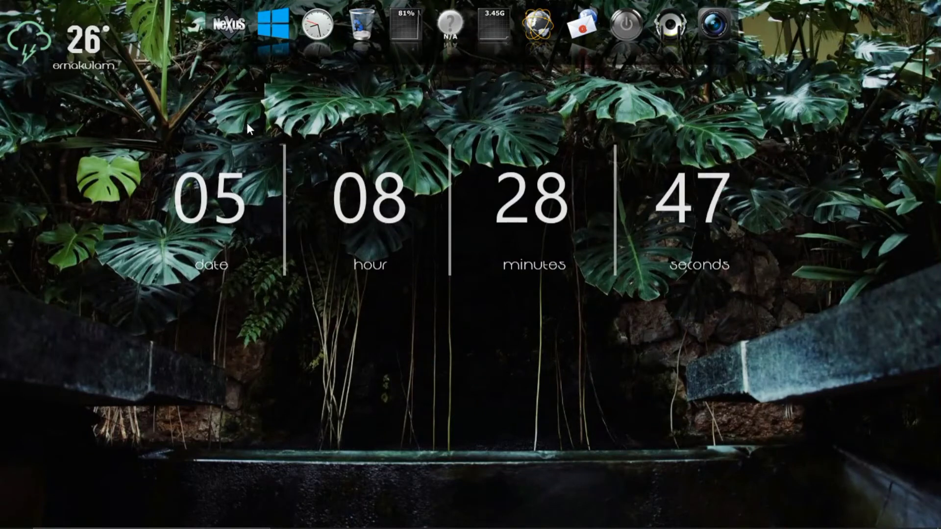
Open the Nexus dock's preferences and show the Advanced settings.
{"action": "right_click", "coordinate": [230, 37]}
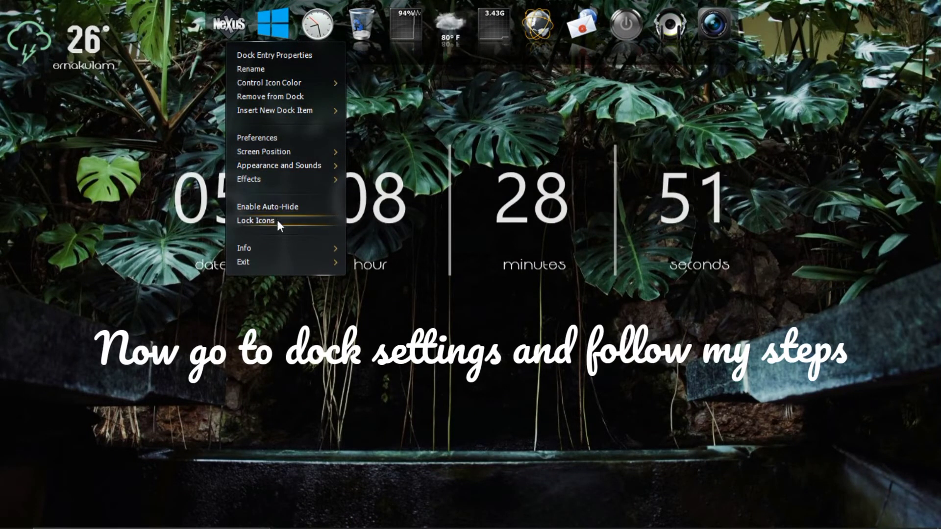
{"action": "left_click", "coordinate": [277, 139]}
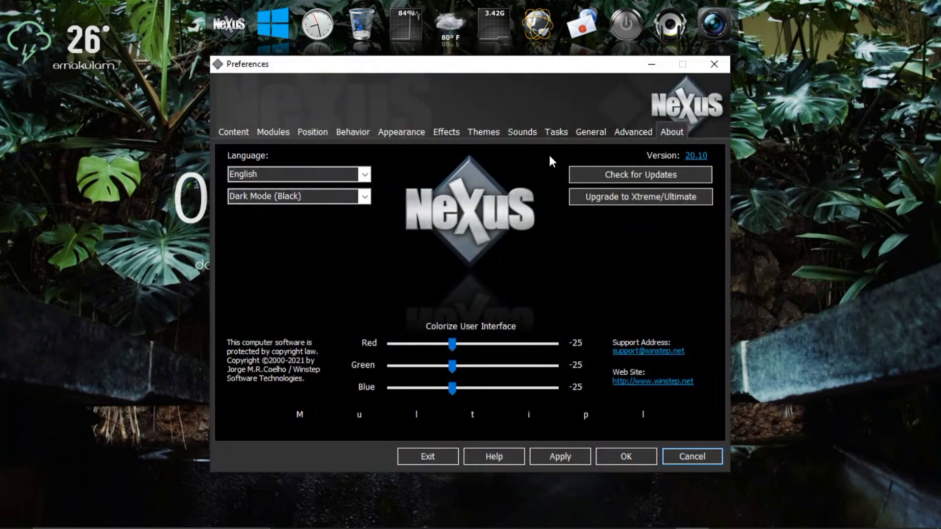
{"action": "left_click", "coordinate": [626, 133]}
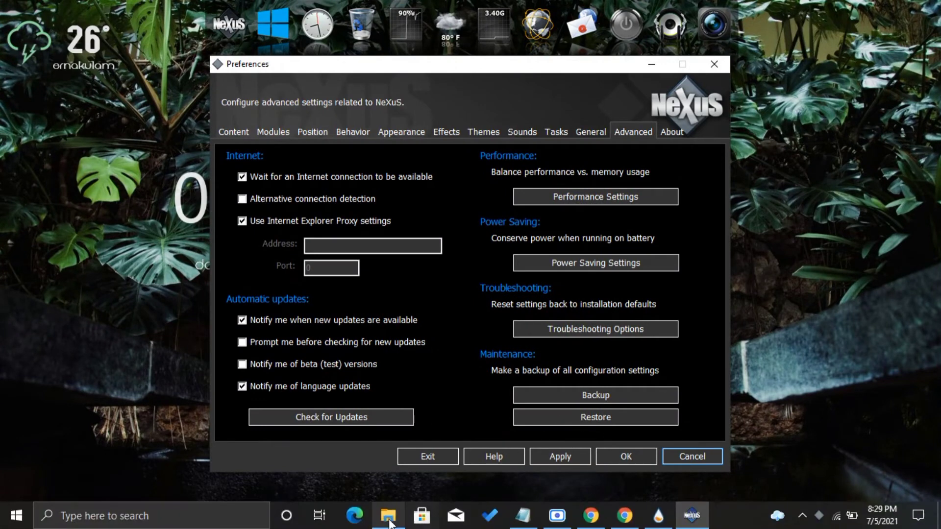
Switch to File Explorer and extract the Dock Icons_CustomDesk archive within the Downloads folder.
{"action": "left_click", "coordinate": [388, 518]}
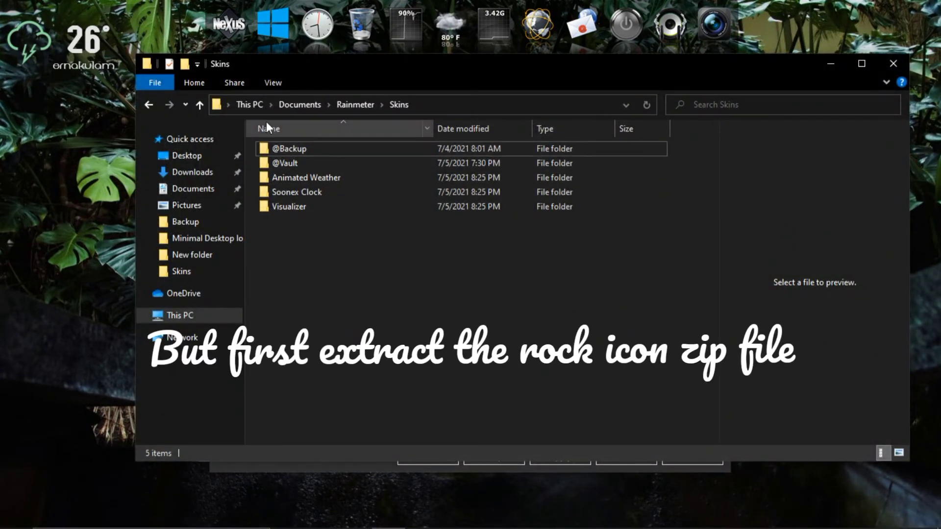
{"action": "left_click", "coordinate": [192, 172]}
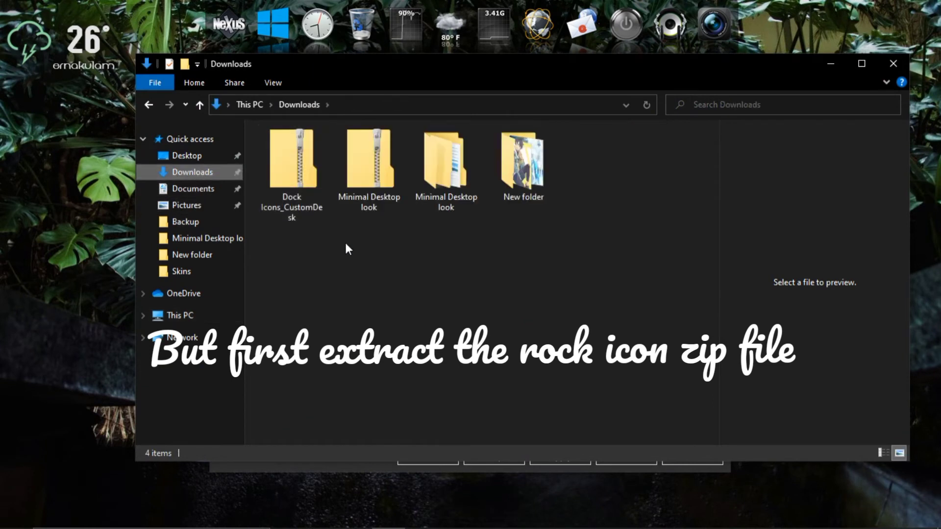
{"action": "left_click", "coordinate": [295, 191]}
{"action": "right_click", "coordinate": [295, 201]}
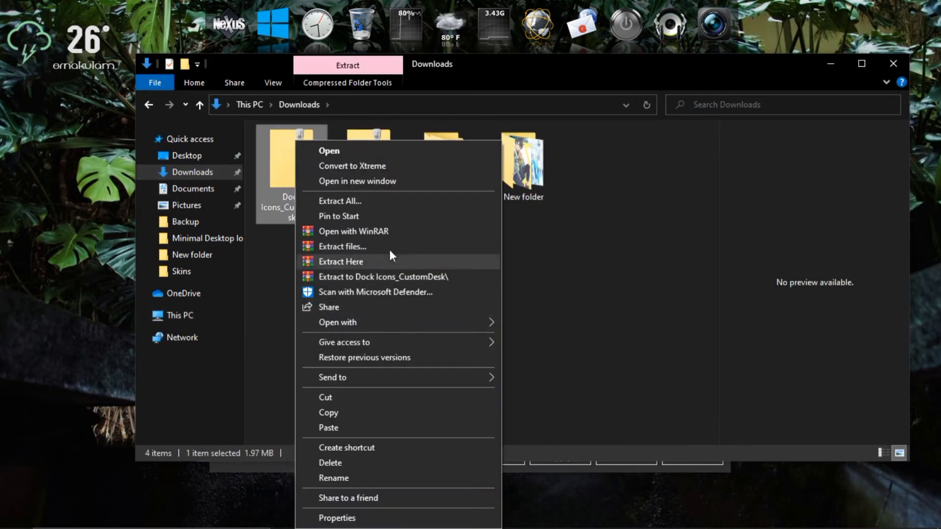
{"action": "left_click", "coordinate": [375, 271]}
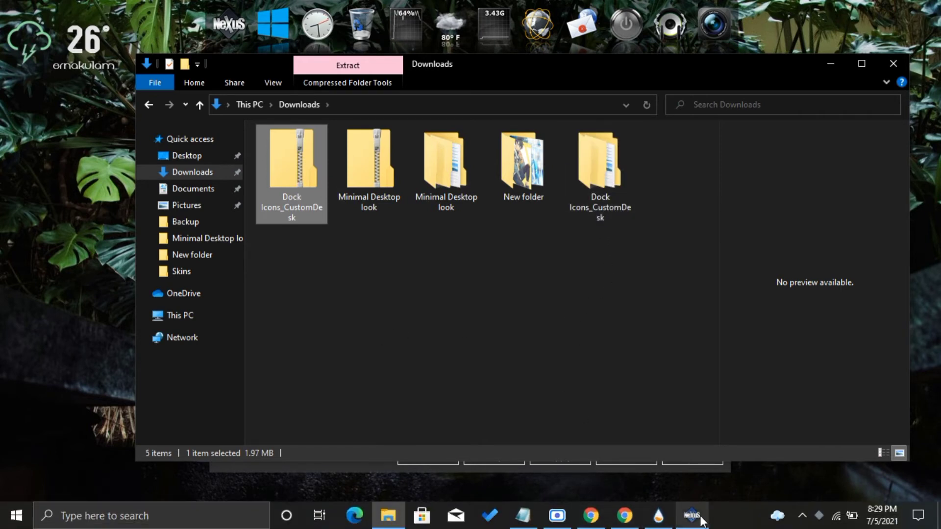
Switch to the Nexus preferences and restore the wsbackup file from the Desktop Dock Icons & Backup folder inside Downloads' Dock Icons_CustomDesk folder.
{"action": "left_click", "coordinate": [691, 515]}
{"action": "left_click", "coordinate": [593, 421]}
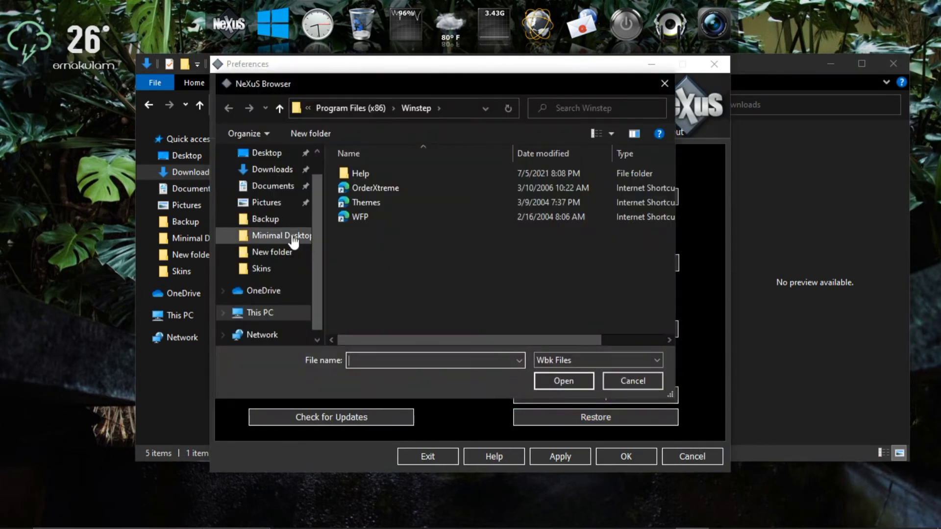
{"action": "left_click", "coordinate": [272, 170]}
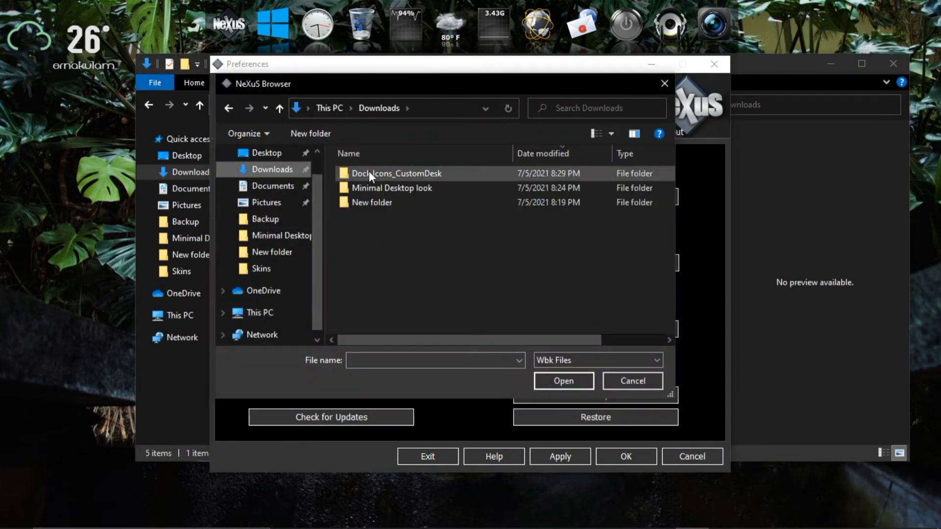
{"action": "double_click", "coordinate": [417, 175]}
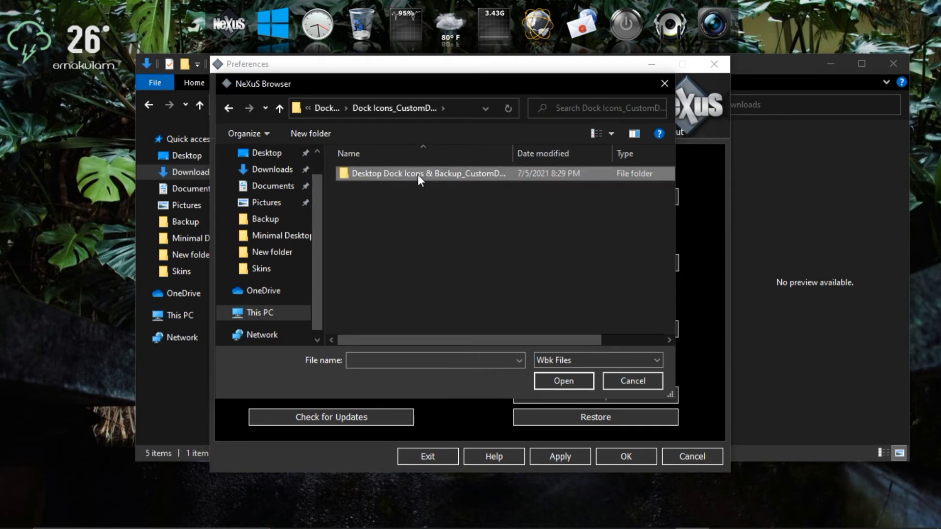
{"action": "double_click", "coordinate": [417, 174]}
{"action": "left_click", "coordinate": [417, 174]}
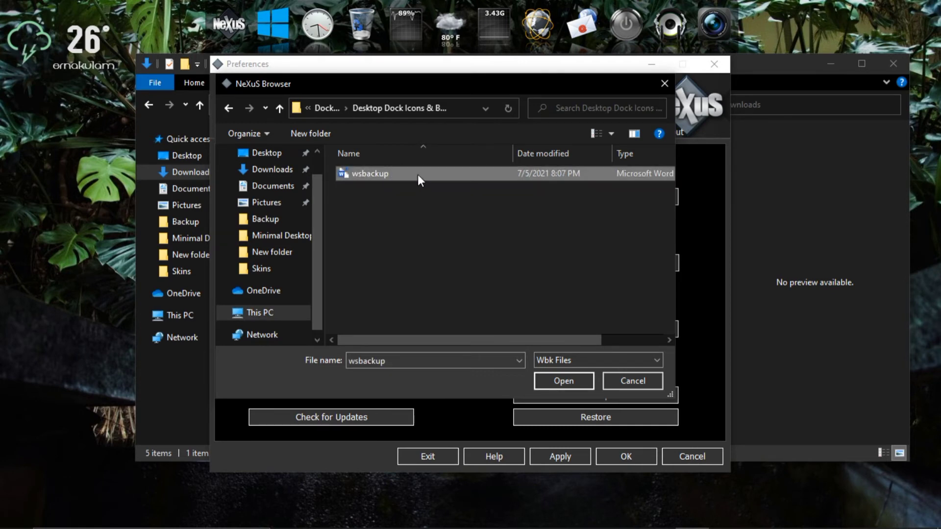
{"action": "left_click", "coordinate": [556, 381]}
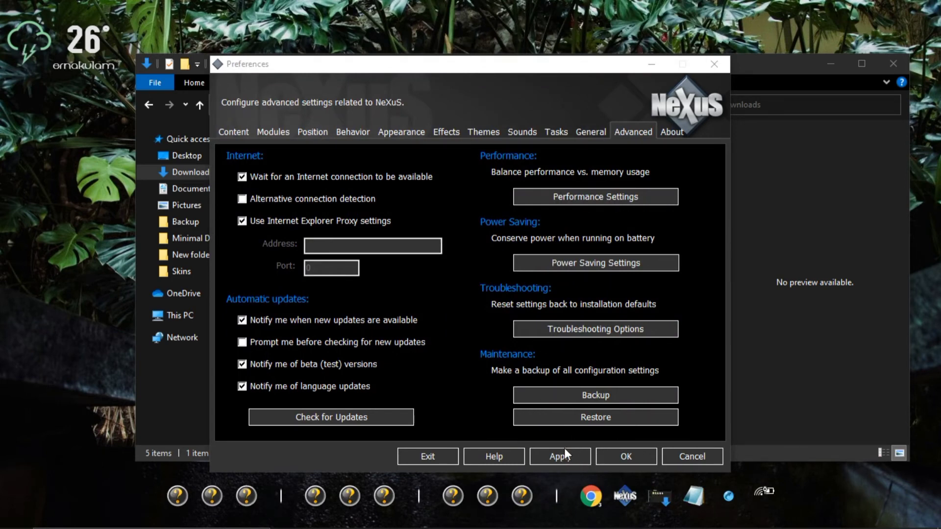
Show the General settings in the Nexus preferences, apply the preferences and close them.
{"action": "left_click", "coordinate": [602, 135]}
{"action": "left_click", "coordinate": [589, 136]}
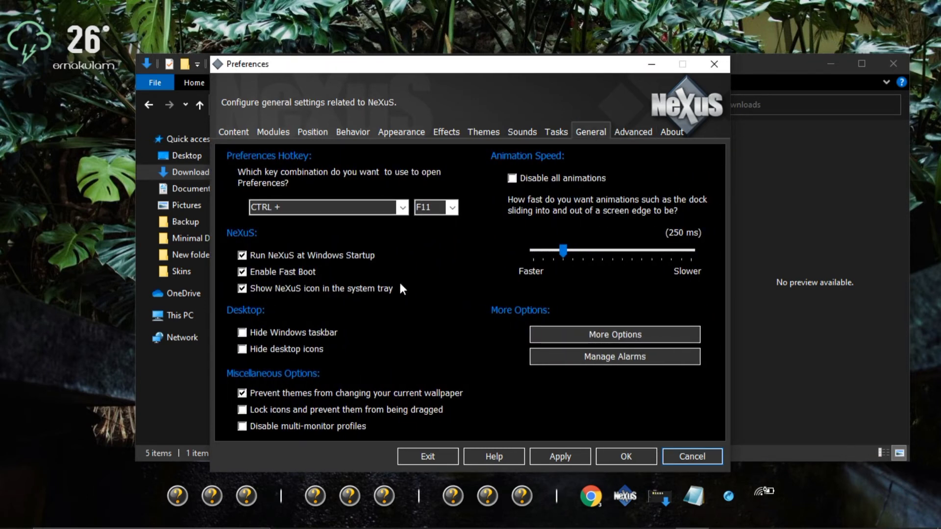
{"action": "left_click", "coordinate": [569, 460]}
{"action": "left_click", "coordinate": [617, 461]}
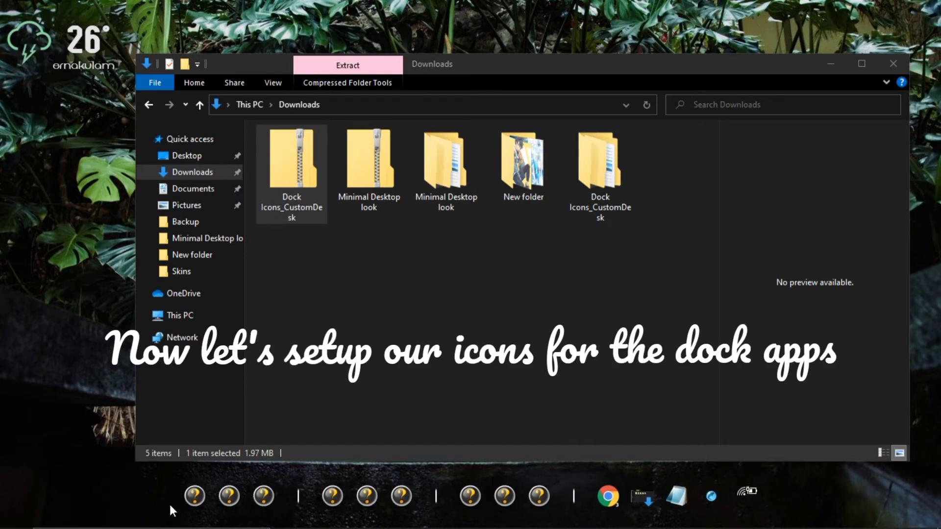
Change the Start Menu dock item's icon to image 1, the Windows logo, from the extracted Dock Icons_CustomDesk folder.
{"action": "right_click", "coordinate": [195, 497]}
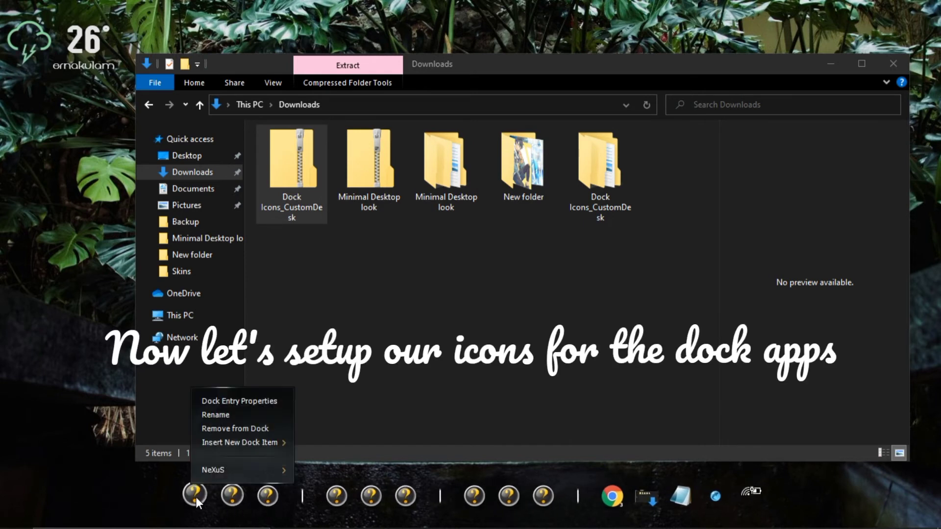
{"action": "left_click", "coordinate": [241, 401]}
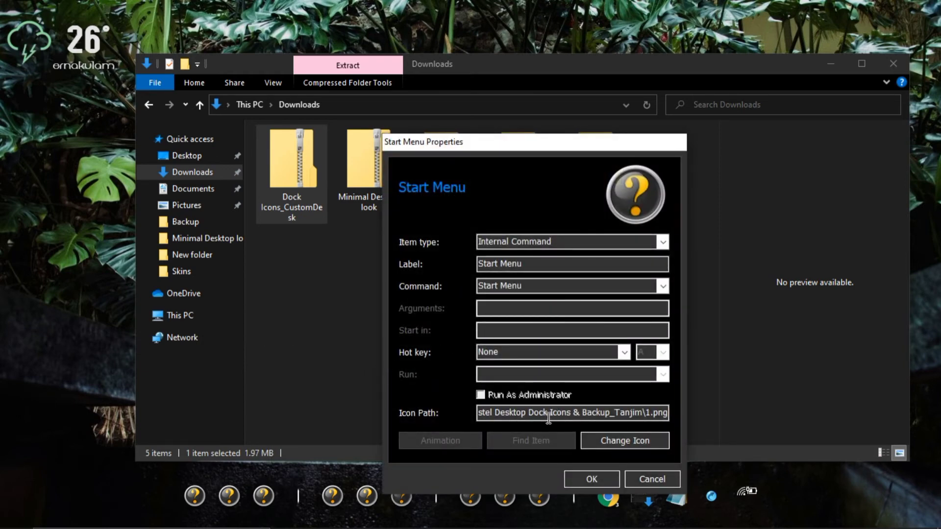
{"action": "left_click", "coordinate": [598, 441]}
{"action": "left_click", "coordinate": [799, 276]}
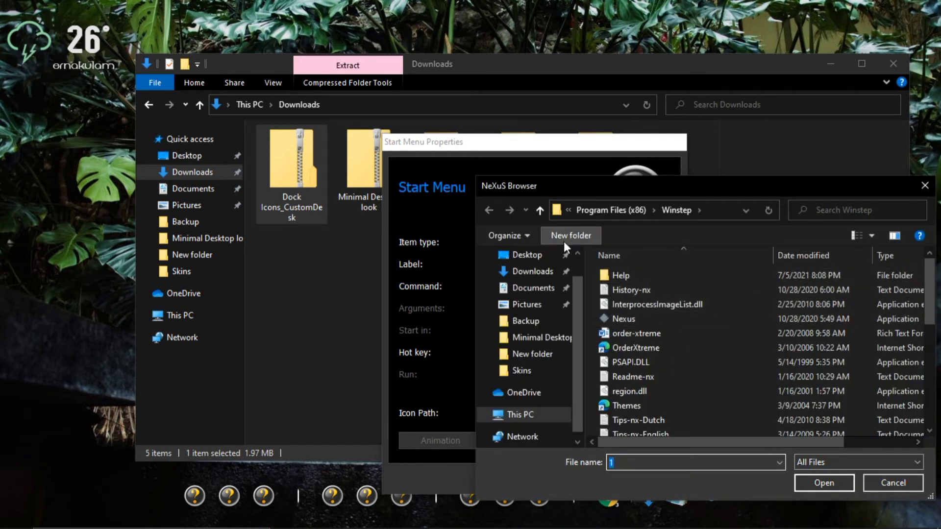
{"action": "left_click", "coordinate": [533, 271]}
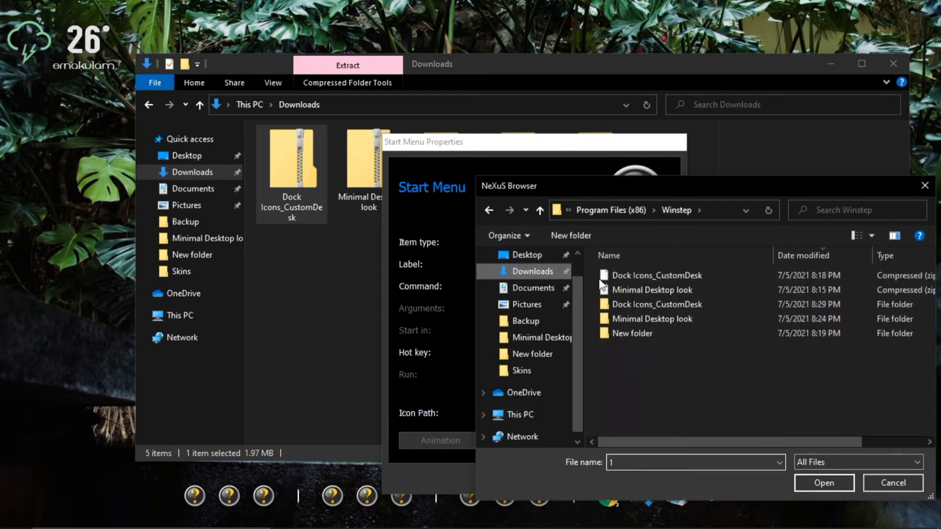
{"action": "double_click", "coordinate": [640, 309]}
{"action": "double_click", "coordinate": [639, 272]}
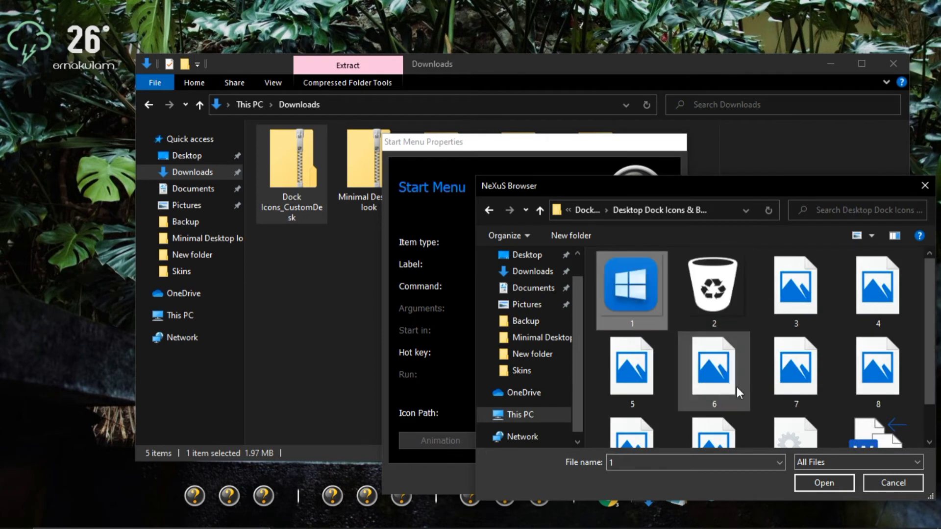
{"action": "left_click", "coordinate": [812, 480]}
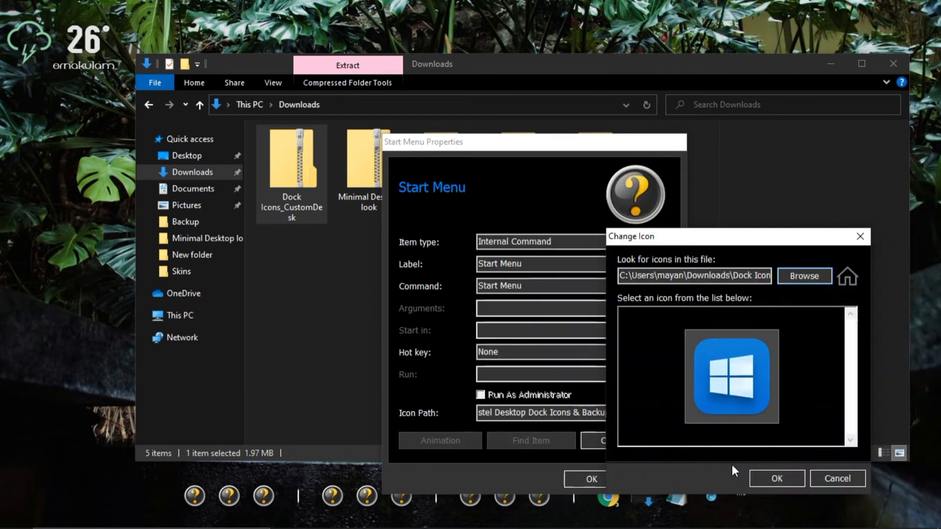
{"action": "left_click", "coordinate": [768, 477]}
{"action": "left_click", "coordinate": [587, 482]}
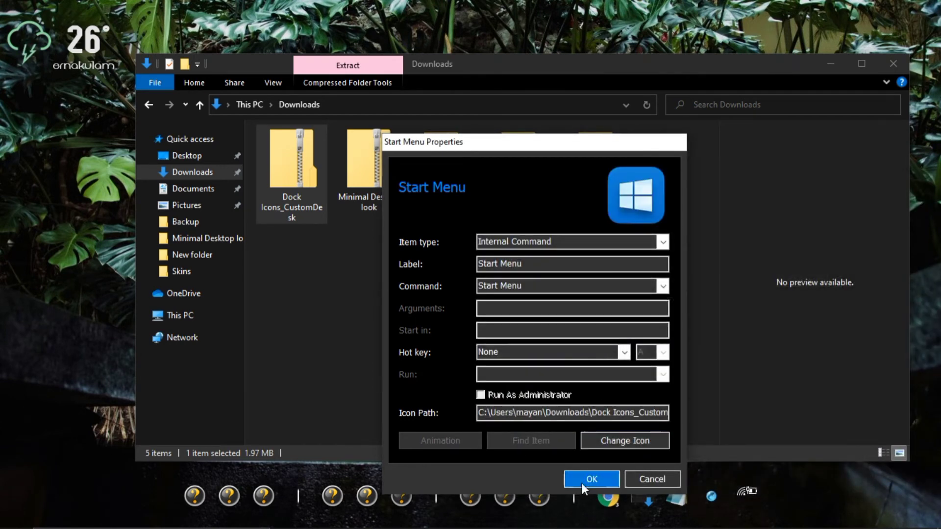
Change the Recycle Bin dock item's icon to image 2, the white bin, from the extracted dock icons folder.
{"action": "right_click", "coordinate": [229, 494]}
{"action": "left_click", "coordinate": [264, 400]}
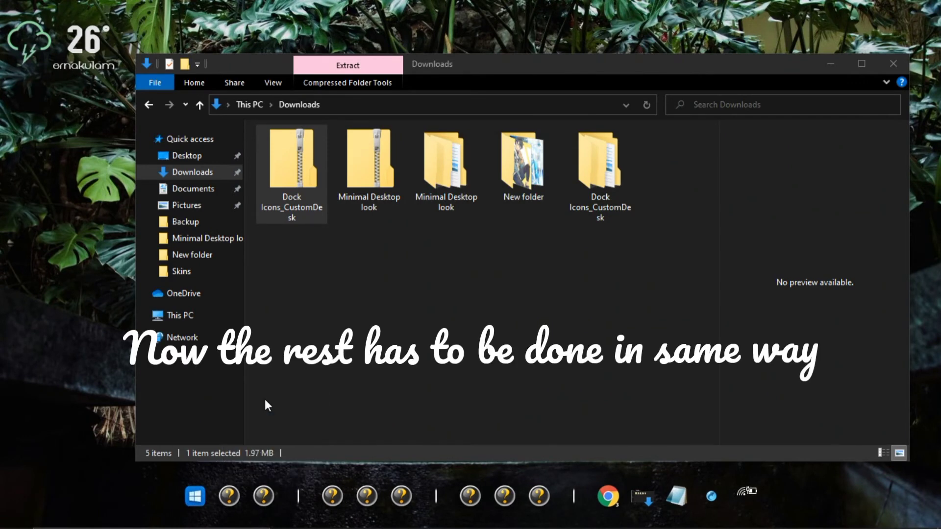
{"action": "left_click", "coordinate": [514, 440]}
{"action": "left_click", "coordinate": [809, 449]}
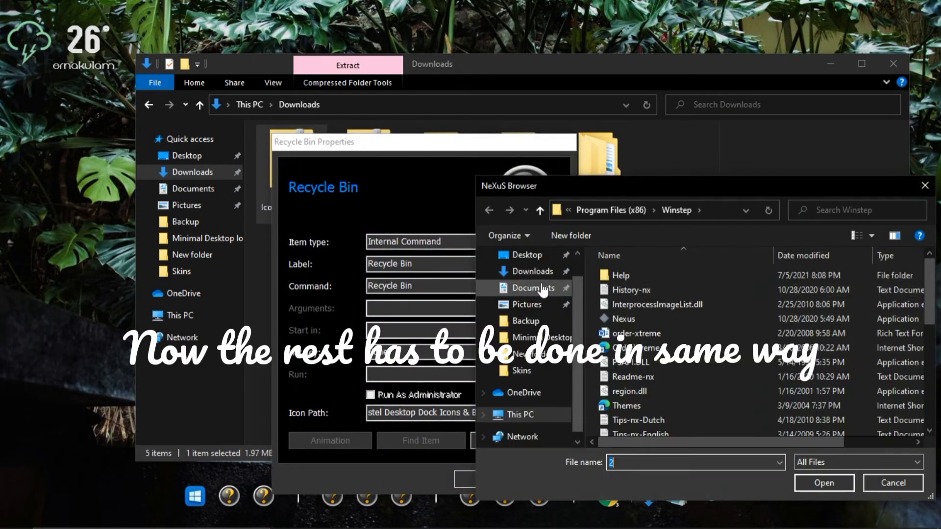
{"action": "left_click", "coordinate": [533, 271]}
{"action": "double_click", "coordinate": [653, 305]}
{"action": "double_click", "coordinate": [655, 278]}
{"action": "double_click", "coordinate": [714, 291]}
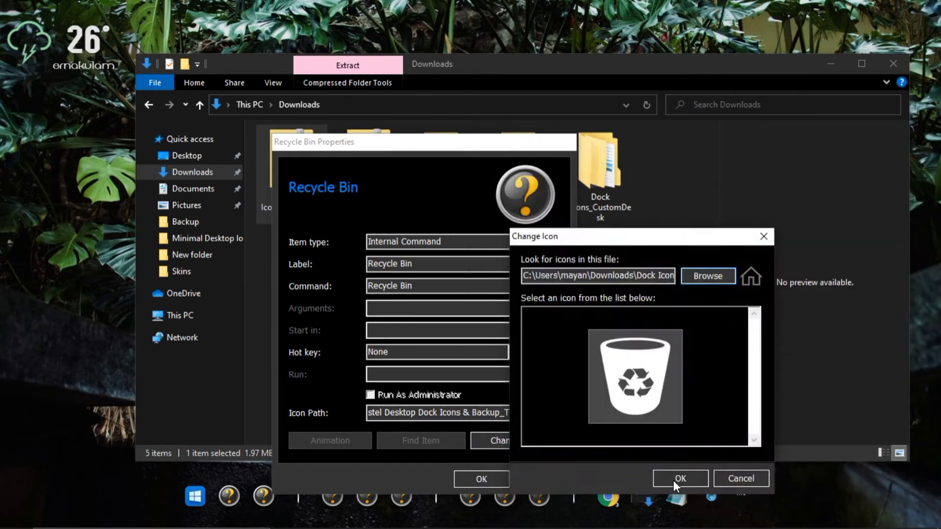
{"action": "left_click", "coordinate": [680, 479]}
{"action": "left_click", "coordinate": [481, 479]}
Change the Search dock item's icon to image 3, the magnifying glass, from the extracted dock icons folder.
{"action": "right_click", "coordinate": [264, 495]}
{"action": "left_click", "coordinate": [329, 402]}
{"action": "left_click", "coordinate": [849, 441]}
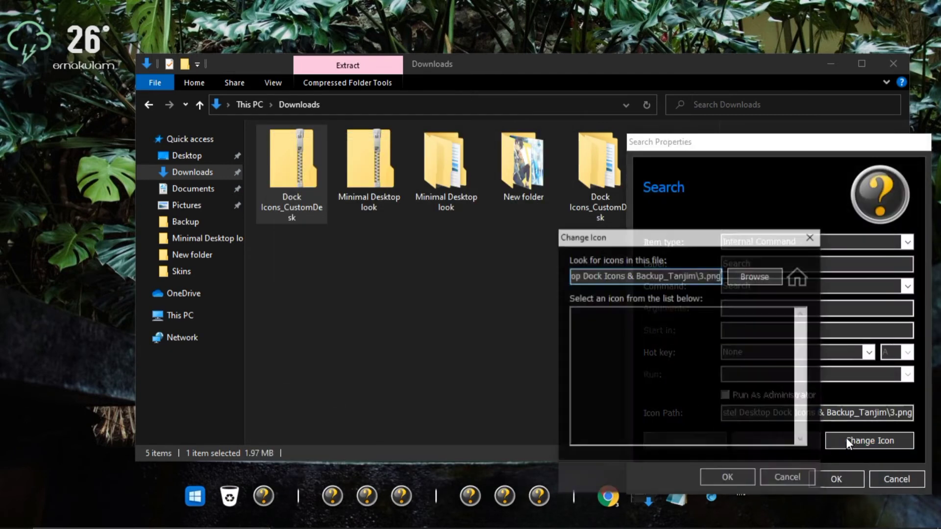
{"action": "left_click", "coordinate": [755, 276]}
{"action": "left_click", "coordinate": [533, 271]}
{"action": "double_click", "coordinate": [653, 305]}
{"action": "double_click", "coordinate": [655, 278]}
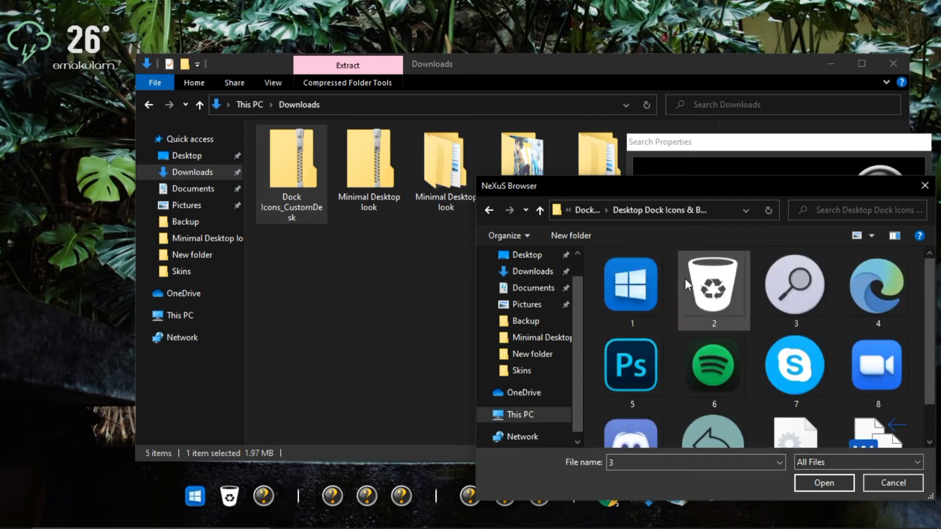
{"action": "double_click", "coordinate": [788, 289]}
{"action": "left_click", "coordinate": [735, 479]}
{"action": "left_click", "coordinate": [836, 479]}
Change the Edge dock item's icon to image 4, the Edge logo, from the extracted dock icons folder.
{"action": "right_click", "coordinate": [336, 493]}
{"action": "left_click", "coordinate": [392, 365]}
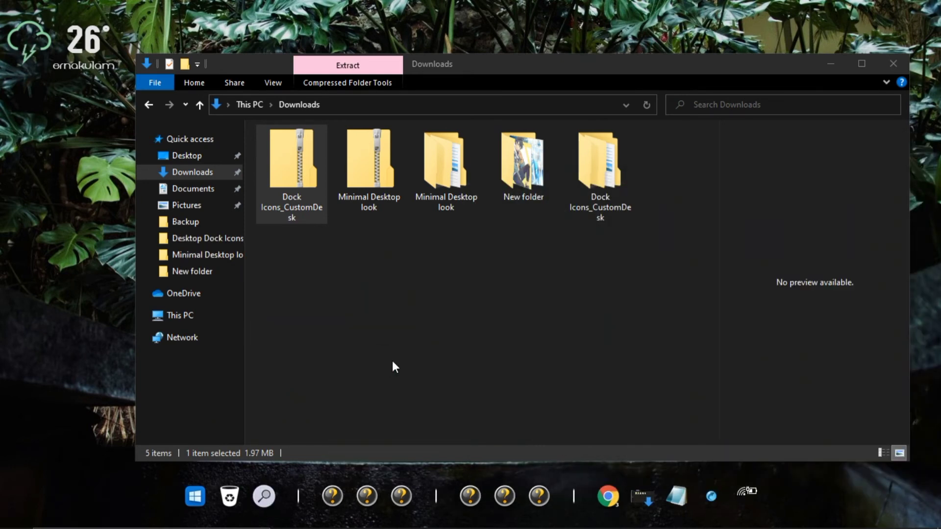
{"action": "left_click", "coordinate": [788, 441]}
{"action": "left_click", "coordinate": [686, 274]}
{"action": "left_click", "coordinate": [532, 271]}
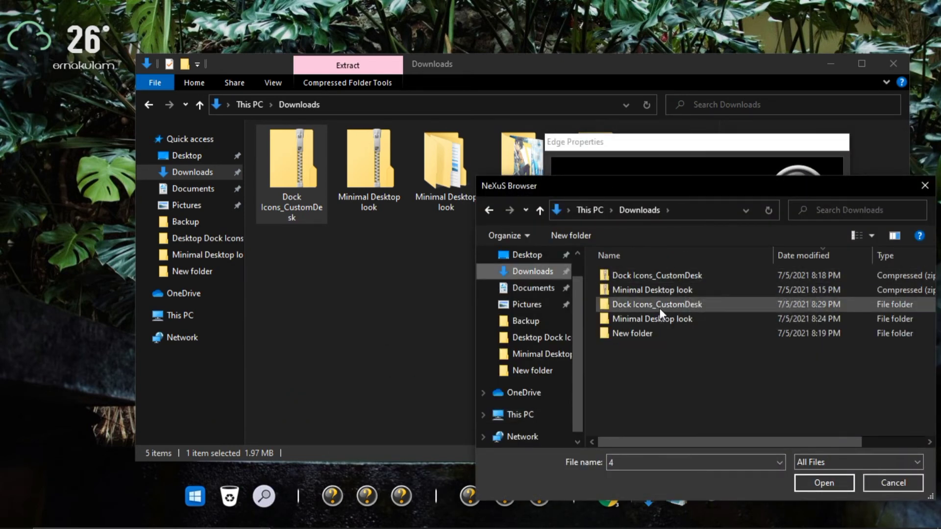
{"action": "double_click", "coordinate": [659, 306]}
{"action": "double_click", "coordinate": [651, 278]}
{"action": "scroll", "coordinate": [833, 289], "scroll_direction": "down", "scroll_amount": 1}
{"action": "left_click", "coordinate": [873, 274]}
{"action": "left_click", "coordinate": [824, 482]}
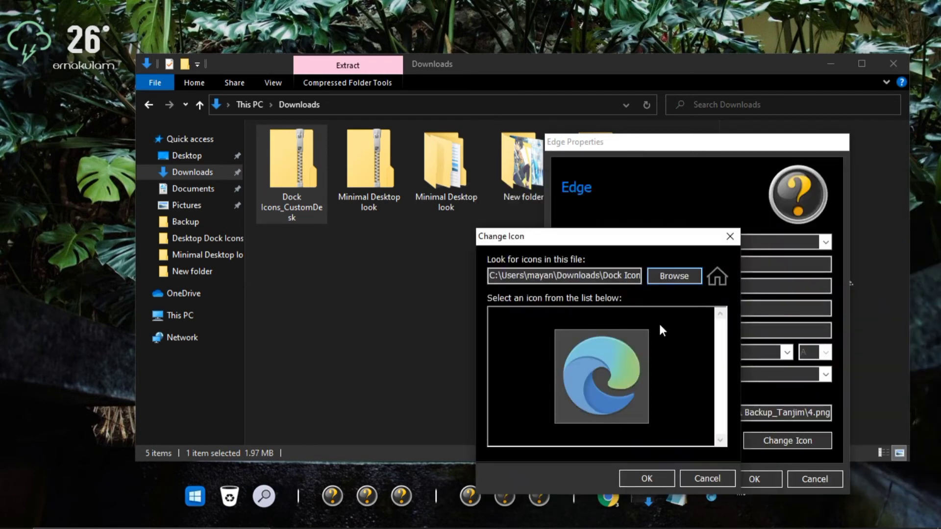
{"action": "left_click", "coordinate": [647, 479]}
{"action": "left_click", "coordinate": [751, 480]}
{"action": "left_click", "coordinate": [557, 517]}
{"action": "left_click", "coordinate": [566, 475]}
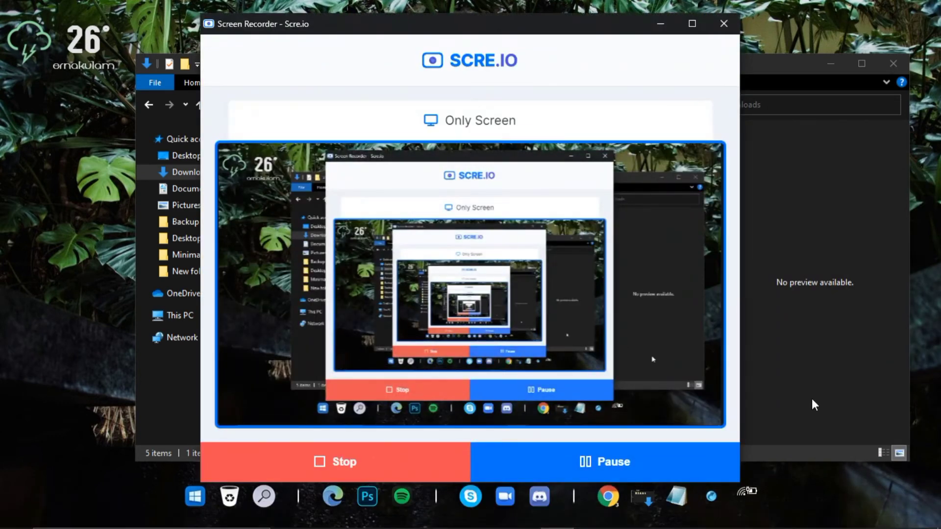
{"action": "left_click", "coordinate": [811, 405]}
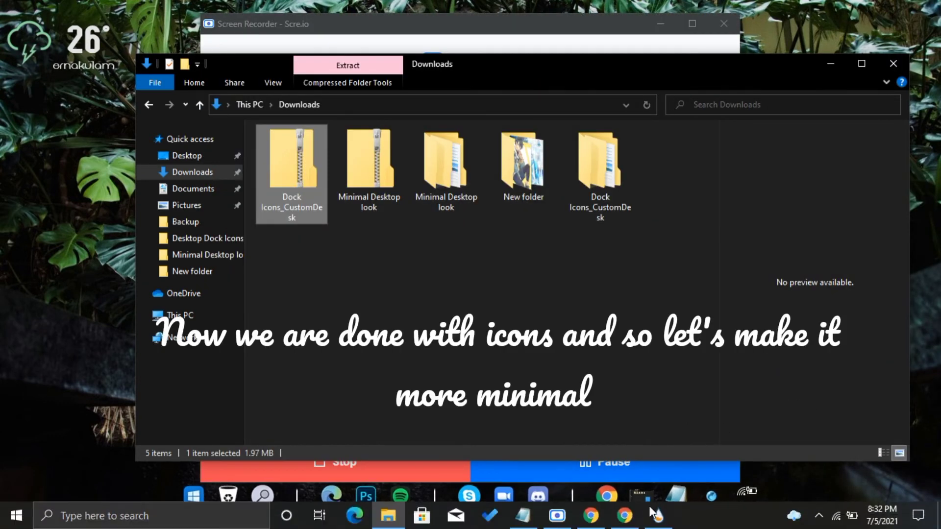
{"action": "left_click", "coordinate": [571, 522]}
{"action": "left_click", "coordinate": [572, 522]}
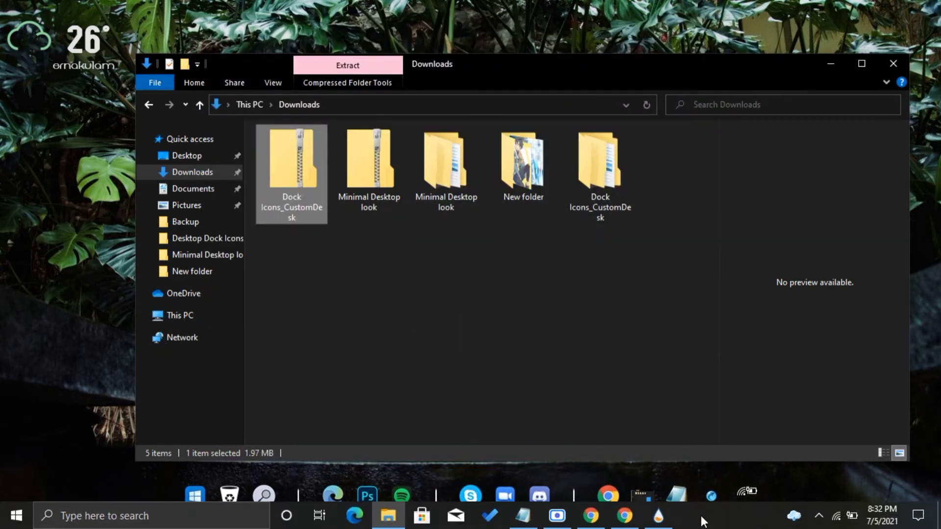
Open the Nexus preferences from the system tray, disable showing running applications in the dock and apply the change.
{"action": "left_click", "coordinate": [818, 516]}
{"action": "right_click", "coordinate": [810, 488]}
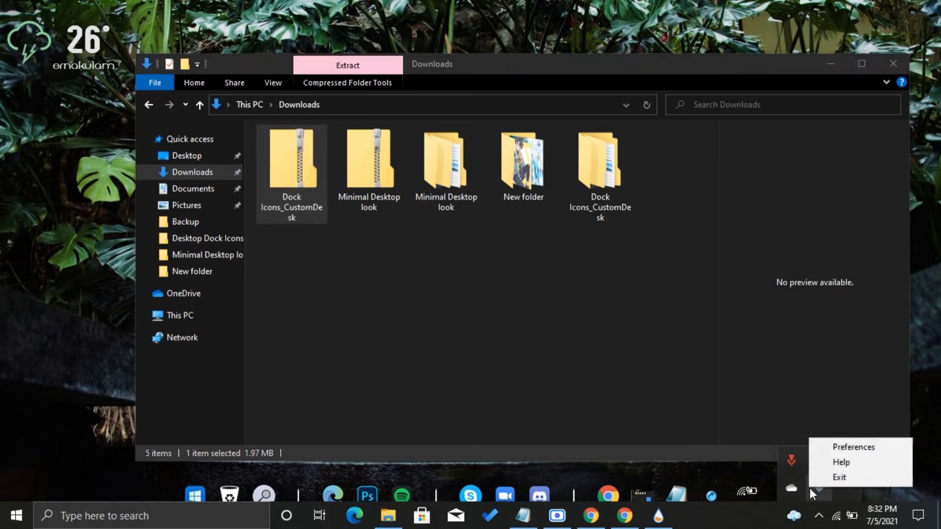
{"action": "left_click", "coordinate": [850, 447]}
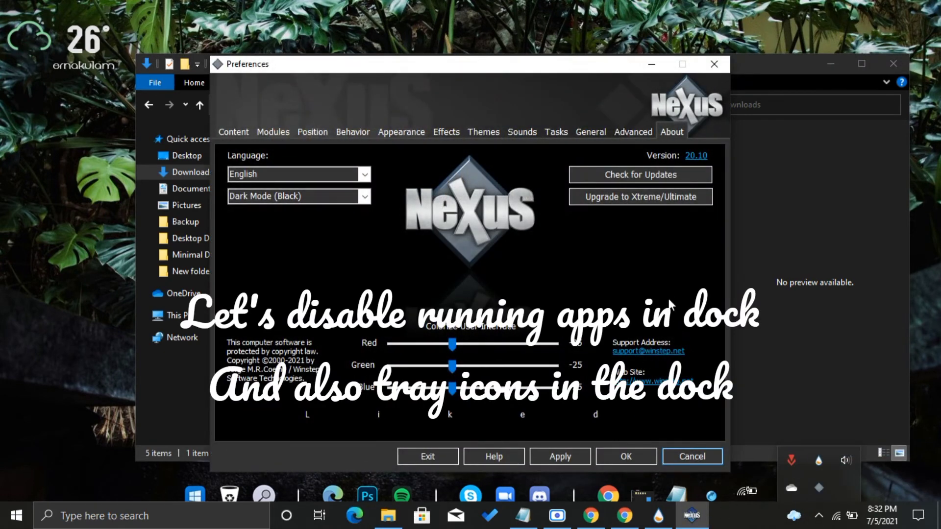
{"action": "left_click", "coordinate": [474, 236]}
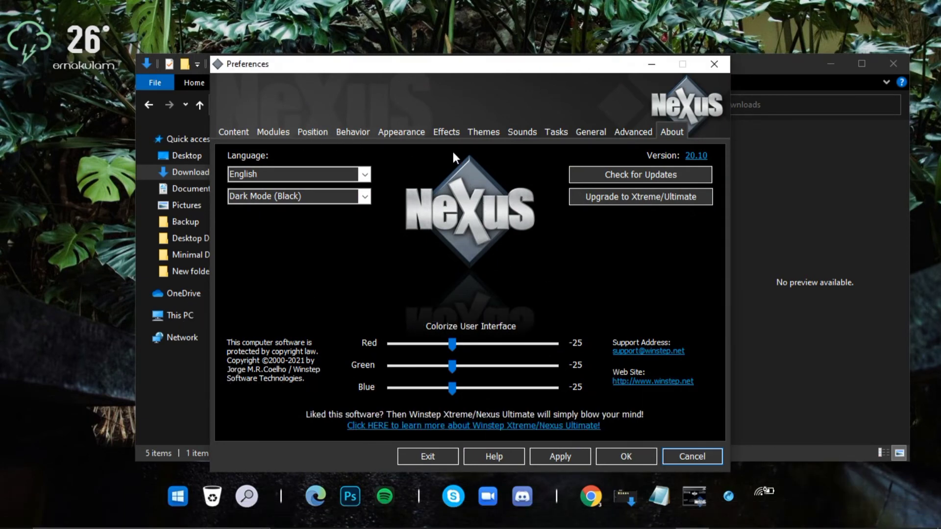
{"action": "left_click", "coordinate": [556, 132]}
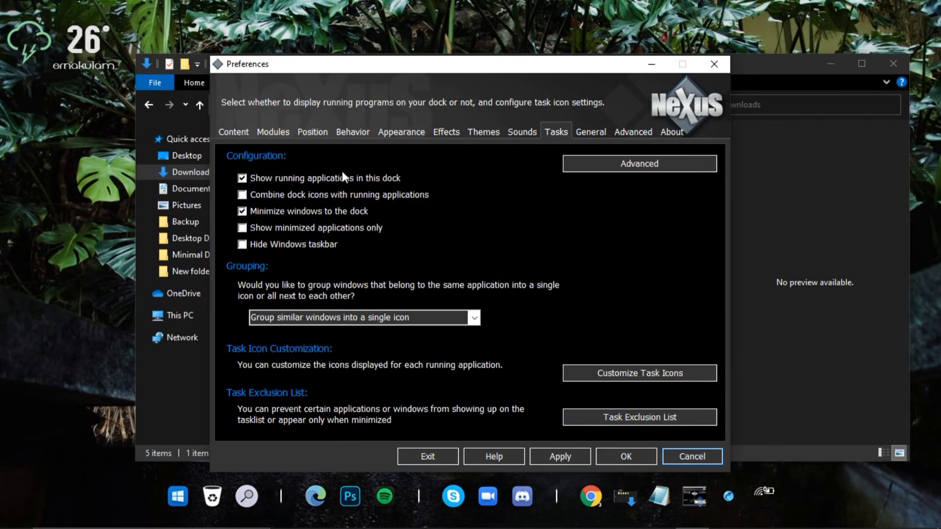
{"action": "left_click", "coordinate": [273, 181]}
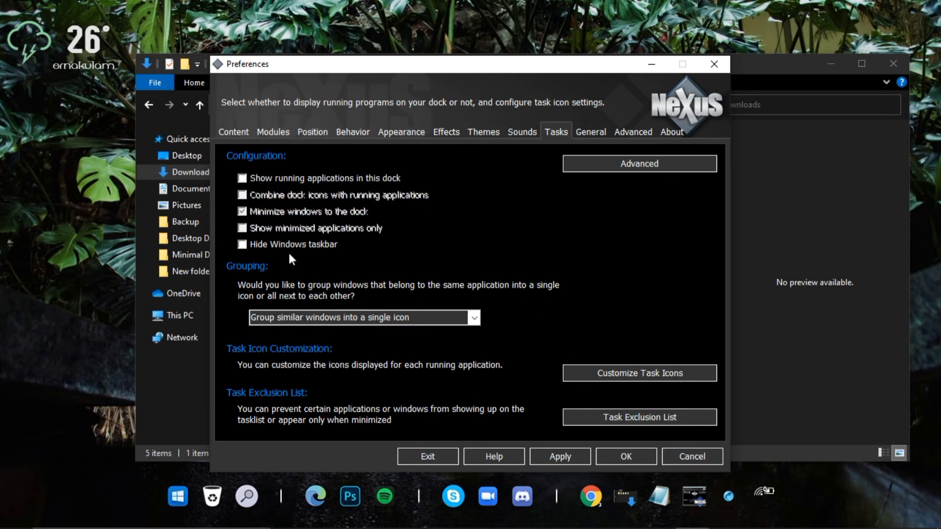
{"action": "left_click", "coordinate": [571, 457]}
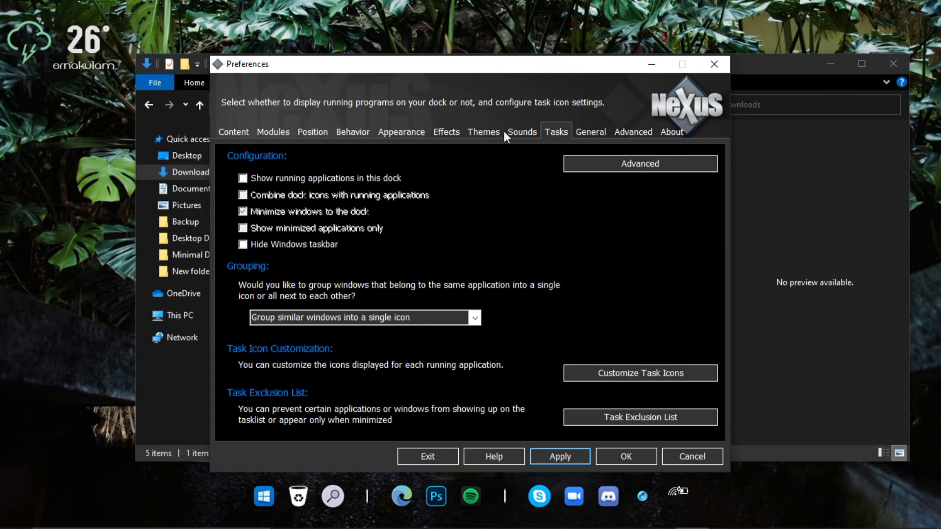
Disable showing the system tray in the dock, save the preferences and minimize the Downloads window.
{"action": "left_click", "coordinate": [594, 134]}
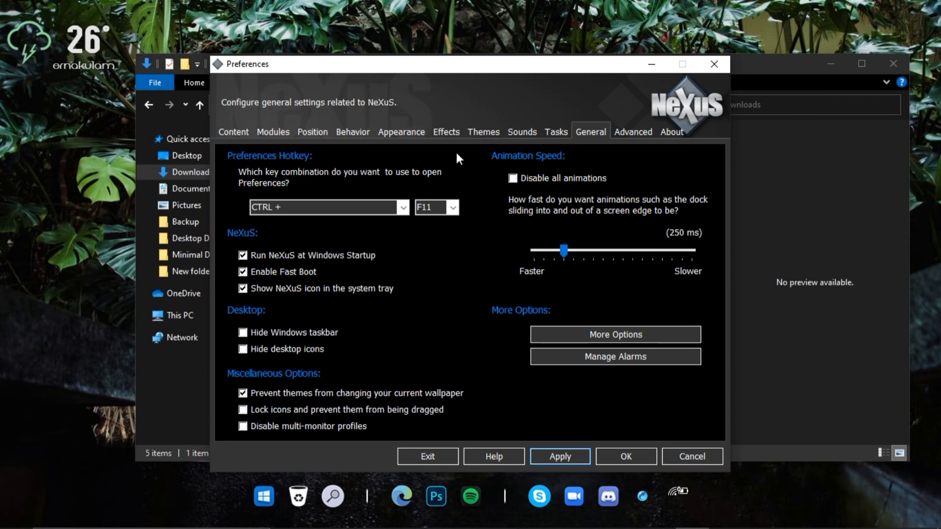
{"action": "left_click", "coordinate": [410, 133]}
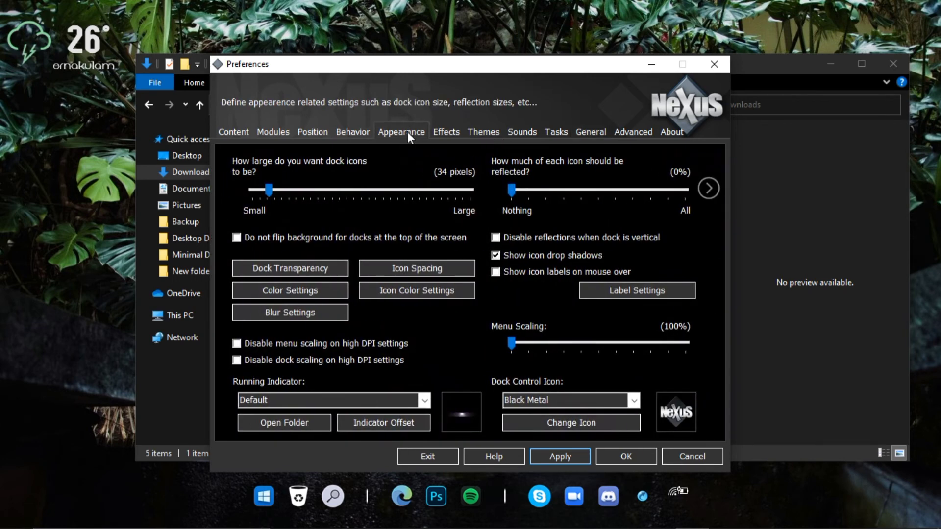
{"action": "left_click", "coordinate": [350, 129]}
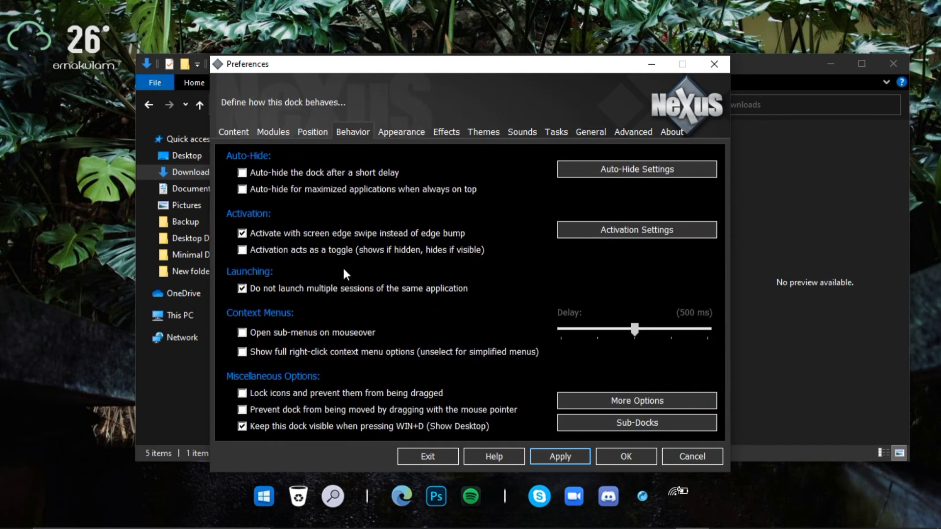
{"action": "left_click", "coordinate": [305, 132]}
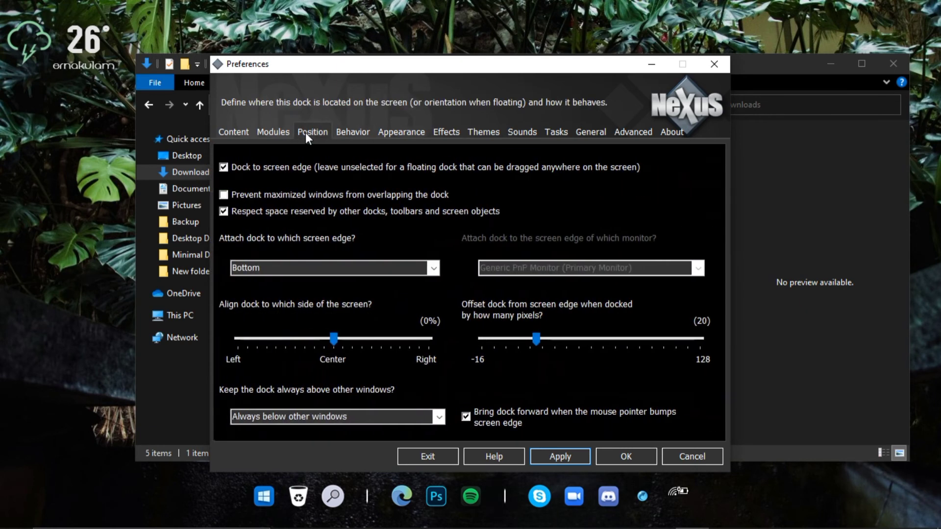
{"action": "left_click", "coordinate": [236, 133]}
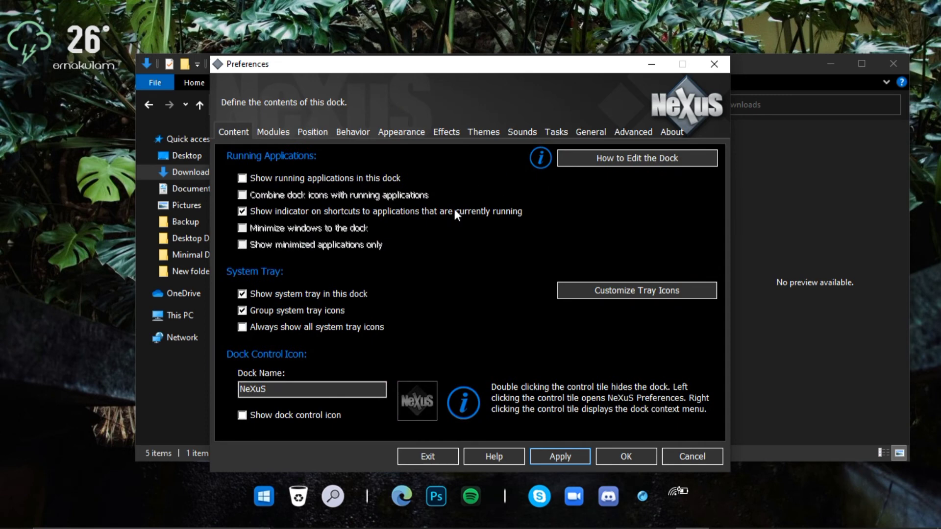
{"action": "left_click", "coordinate": [327, 293]}
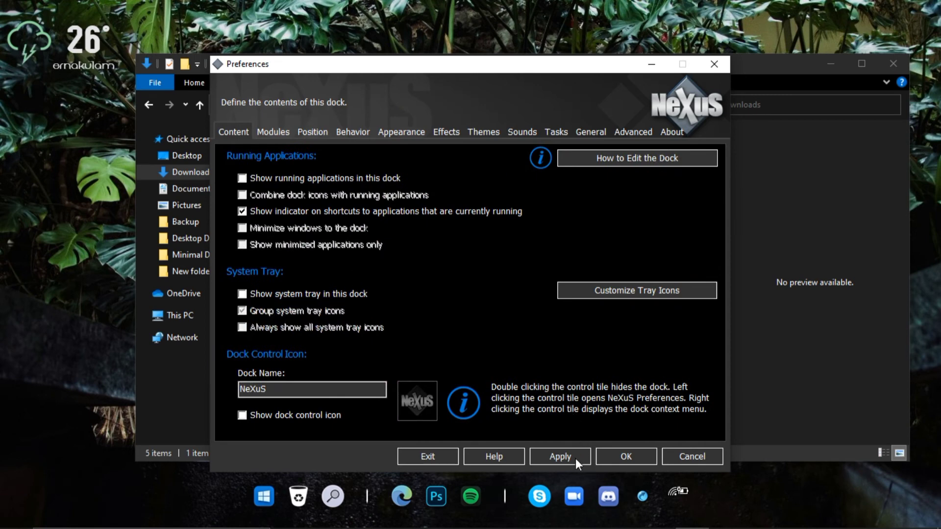
{"action": "left_click", "coordinate": [560, 456]}
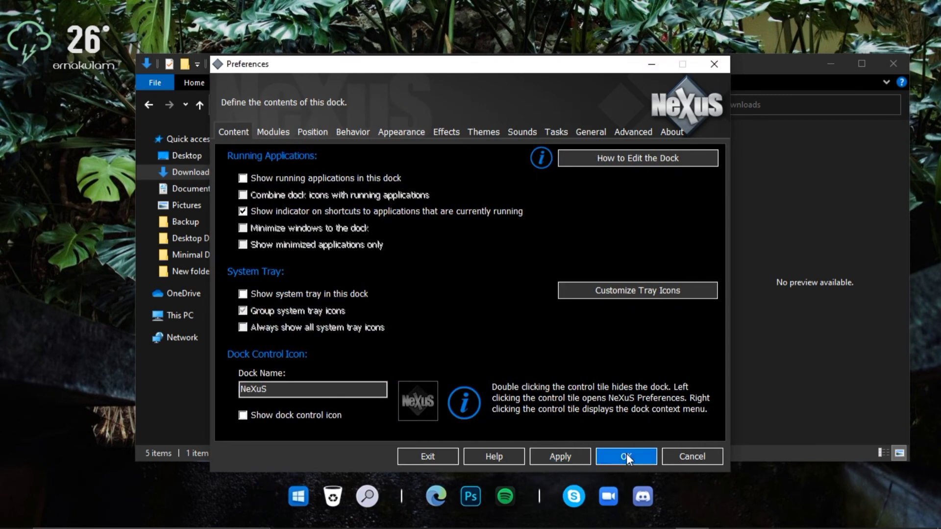
{"action": "left_click", "coordinate": [626, 456]}
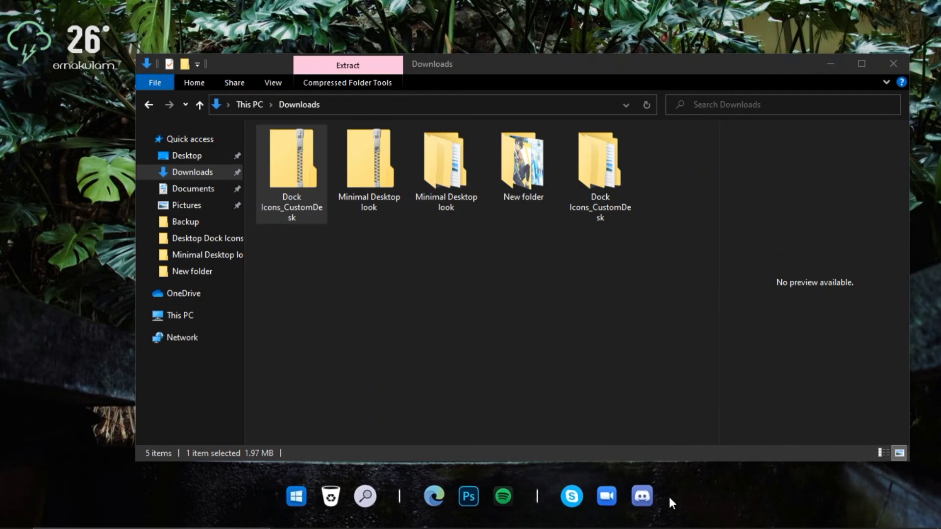
{"action": "left_click", "coordinate": [830, 64]}
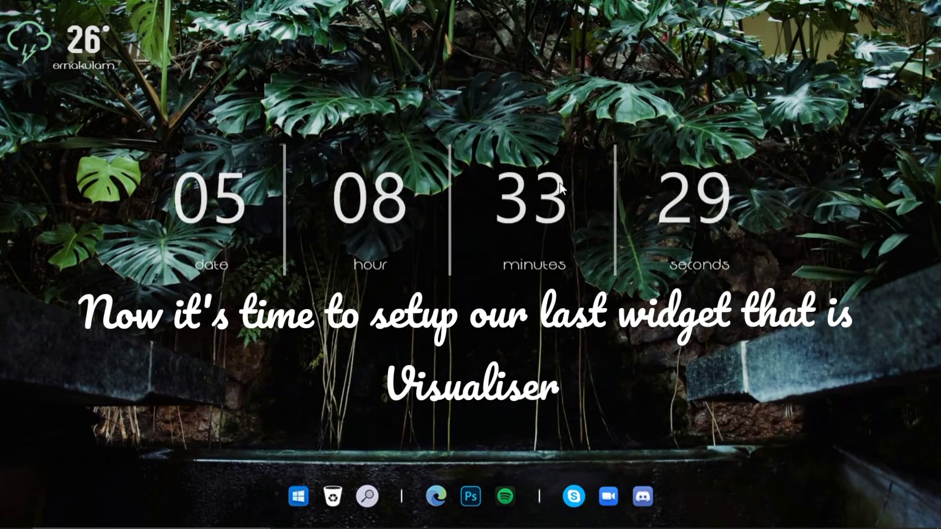
Switch to Chrome and search the web for rainymood in the new tab.
{"action": "mouse_move", "coordinate": [657, 528]}
{"action": "left_click", "coordinate": [591, 525]}
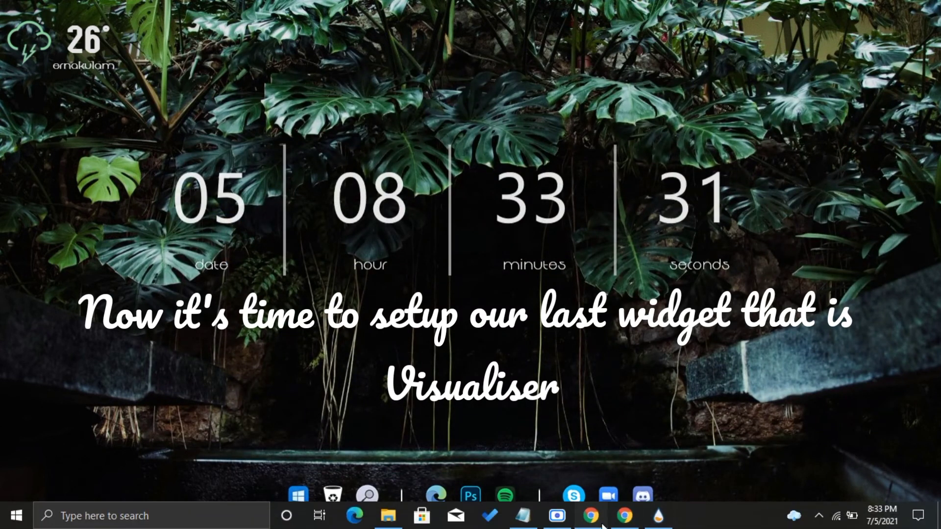
{"action": "left_click", "coordinate": [185, 11]}
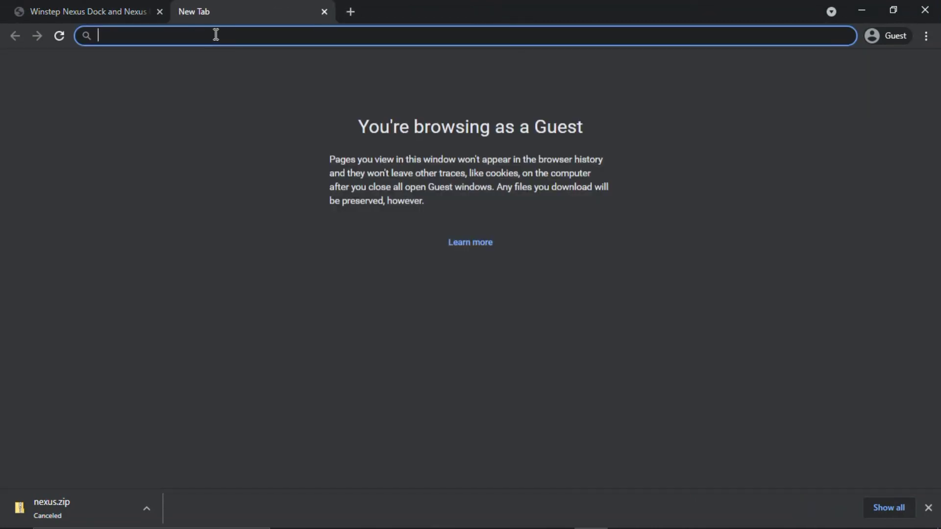
{"action": "type", "text": "lof"}
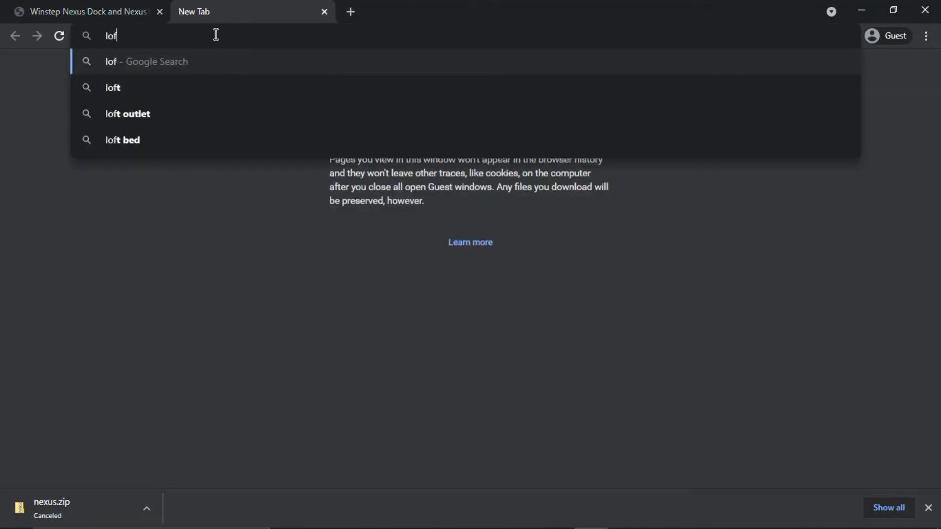
{"action": "key", "text": "BackSpace"}
{"action": "key", "text": "BackSpace"}
{"action": "key", "text": "BackSpace"}
{"action": "type", "text": "rainymood"}
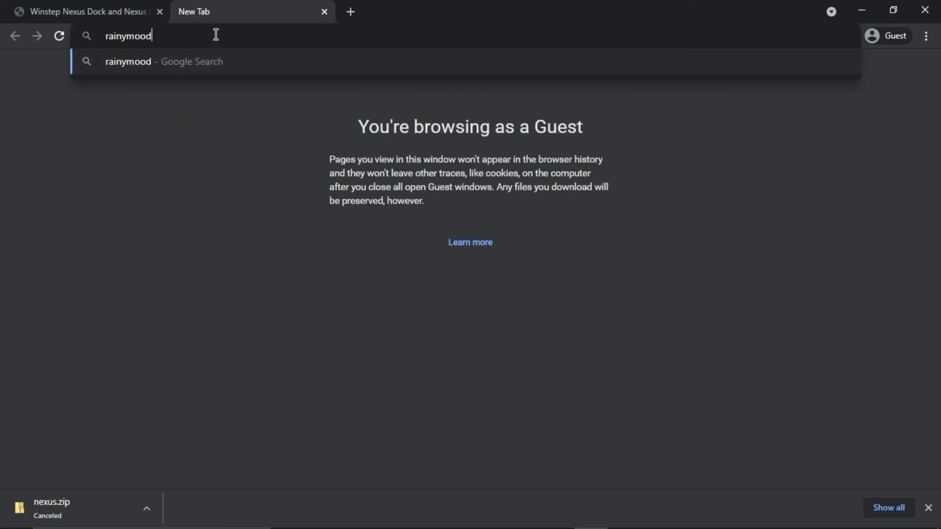
{"action": "key", "text": "Return"}
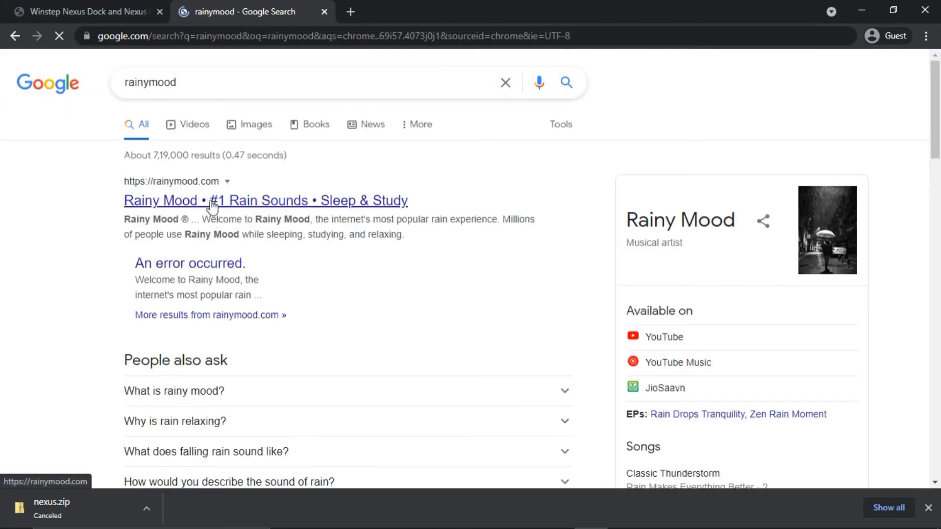
Open the Rainy Mood website, start playing its rain sounds and minimize the browser.
{"action": "left_click", "coordinate": [152, 201]}
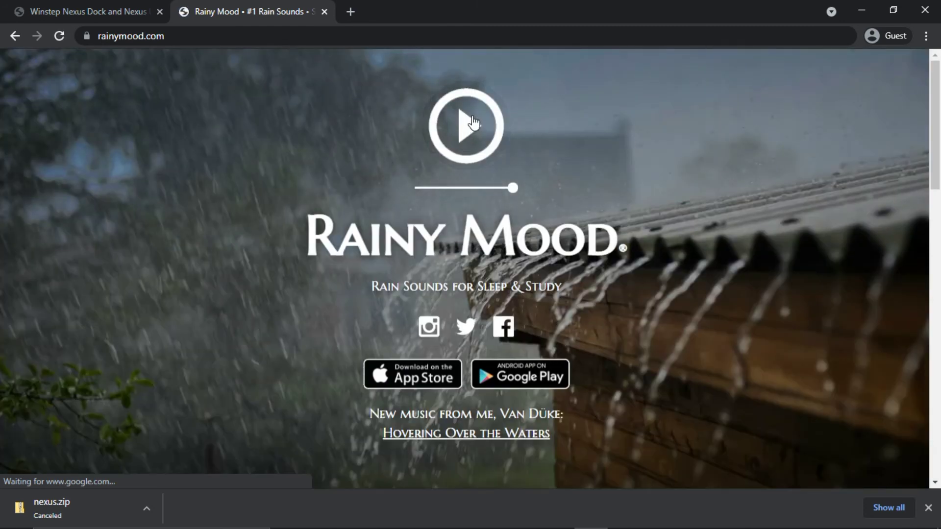
{"action": "left_click", "coordinate": [474, 123]}
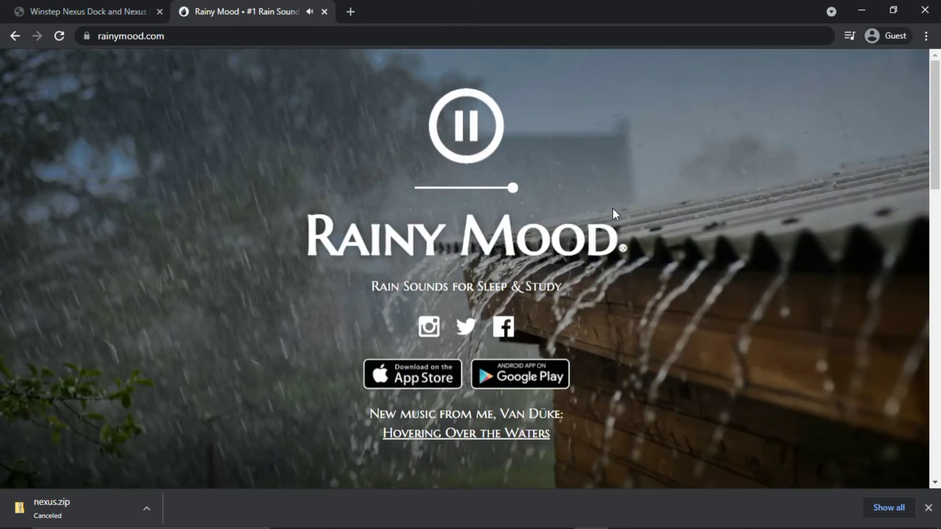
{"action": "left_click", "coordinate": [861, 10]}
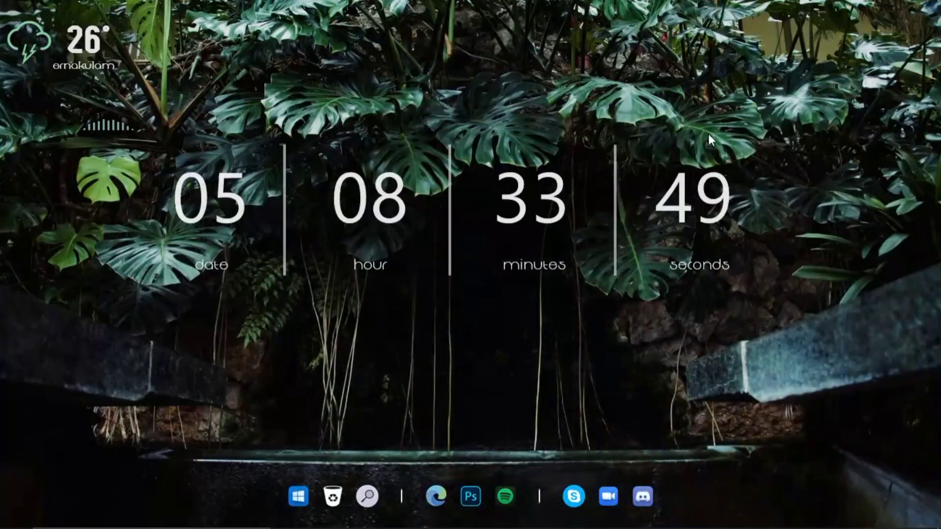
Move the visualizer widget to the horizontal middle of the desktop, just above the dock.
{"action": "left_click_drag", "start_coordinate": [108, 125], "coordinate": [220, 110]}
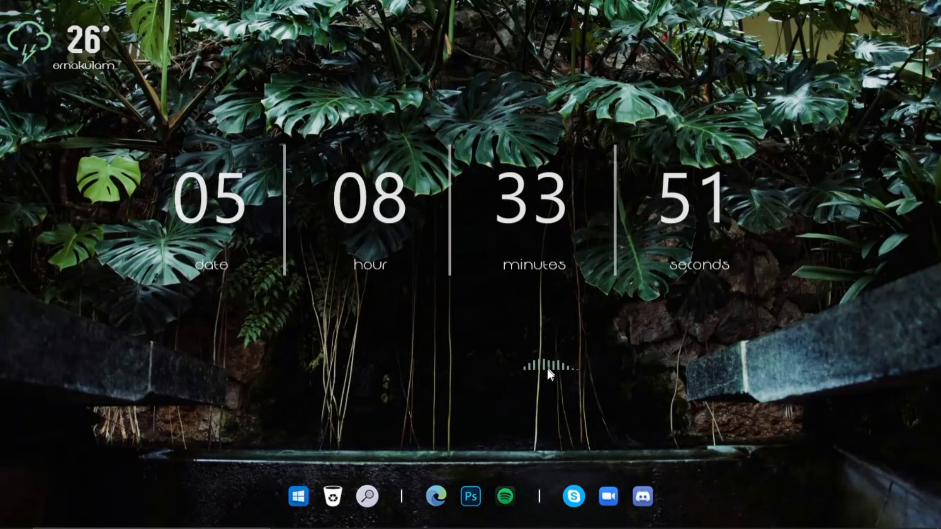
{"action": "left_click_drag", "start_coordinate": [460, 420], "coordinate": [452, 441]}
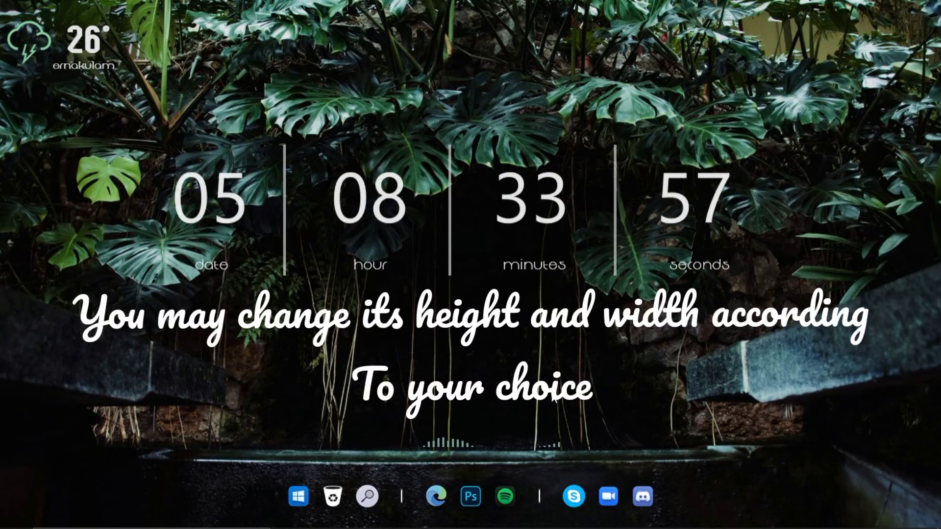
Raise the system volume to 42, check the Rainy Mood player in Chrome and return to the desktop.
{"action": "key", "text": "XF86AudioRaiseVolume"}
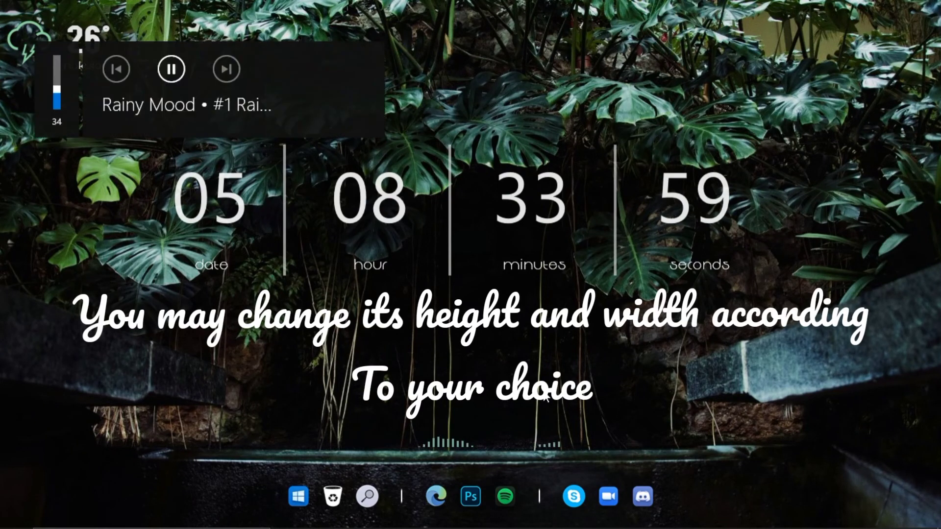
{"action": "key", "text": "XF86AudioRaiseVolume"}
{"action": "key", "text": "XF86AudioRaiseVolume"}
{"action": "key", "text": "XF86AudioRaiseVolume"}
{"action": "key", "text": "XF86AudioRaiseVolume"}
{"action": "mouse_move", "coordinate": [589, 513]}
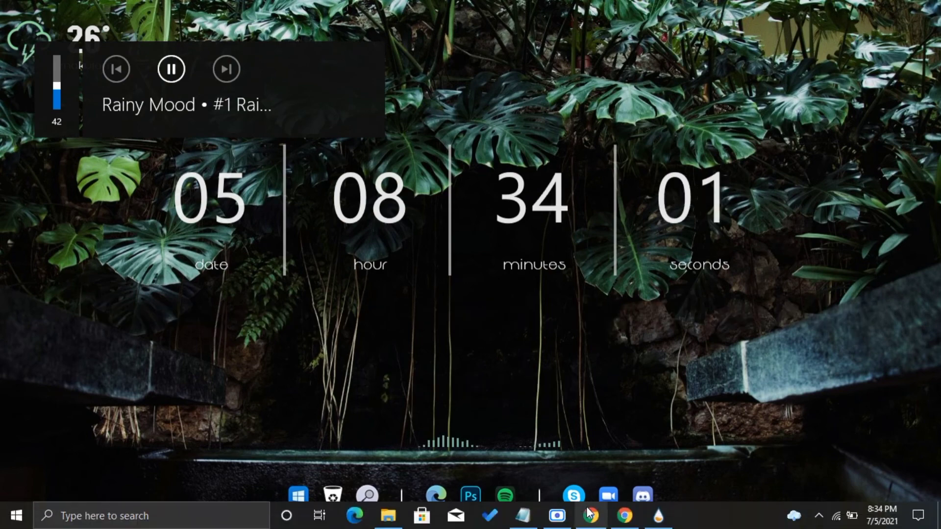
{"action": "left_click", "coordinate": [592, 520]}
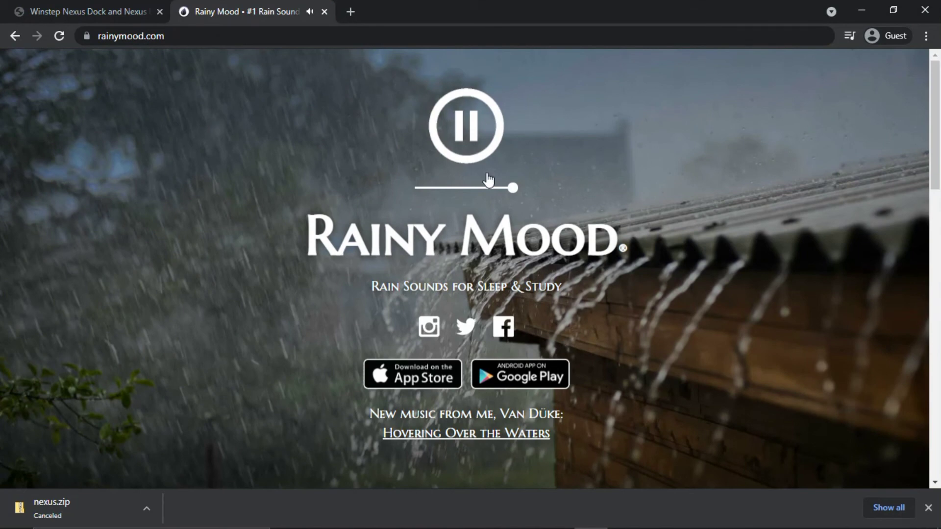
{"action": "left_click", "coordinate": [591, 515]}
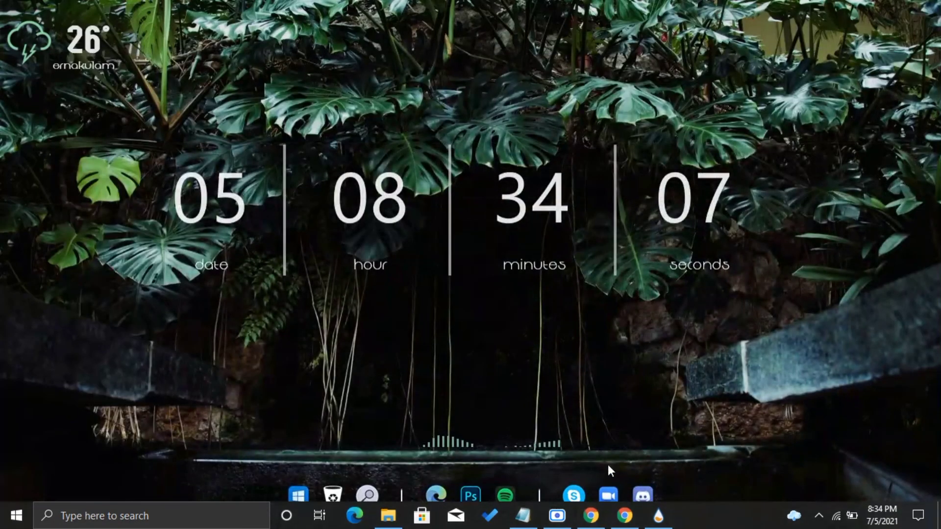
Disable dragging of all skins in the Rainmeter settings and close the Manage Rainmeter window.
{"action": "left_click", "coordinate": [658, 516]}
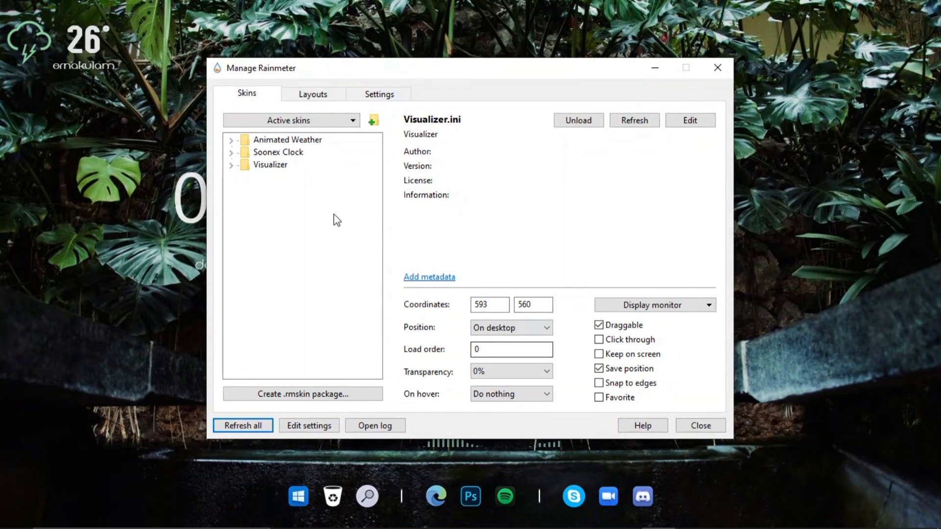
{"action": "left_click", "coordinate": [375, 94]}
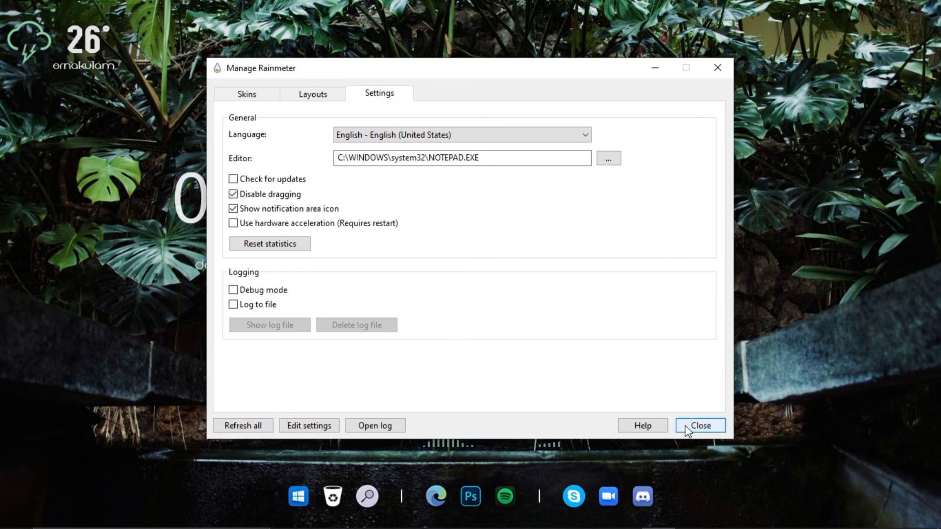
{"action": "left_click", "coordinate": [699, 426]}
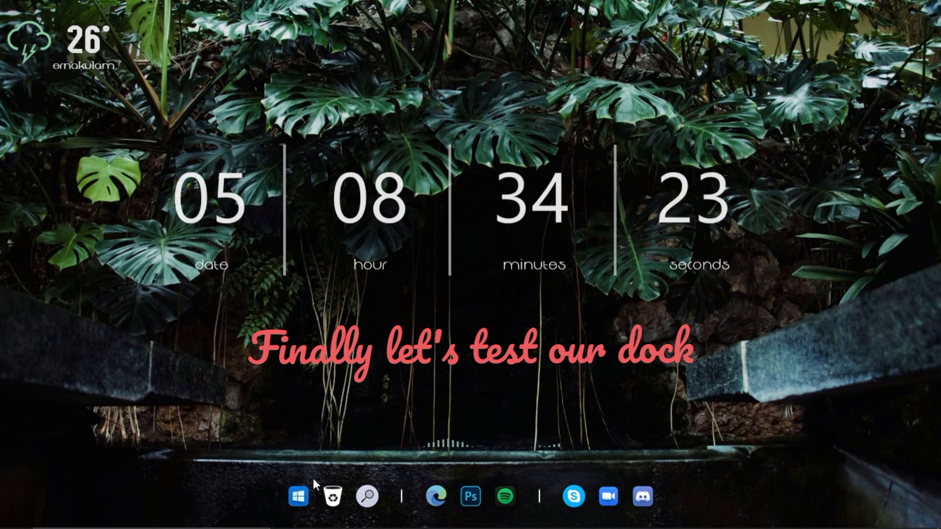
Test the dock by opening the Start menu and the Recycle Bin from it, closing each again.
{"action": "left_click", "coordinate": [302, 495]}
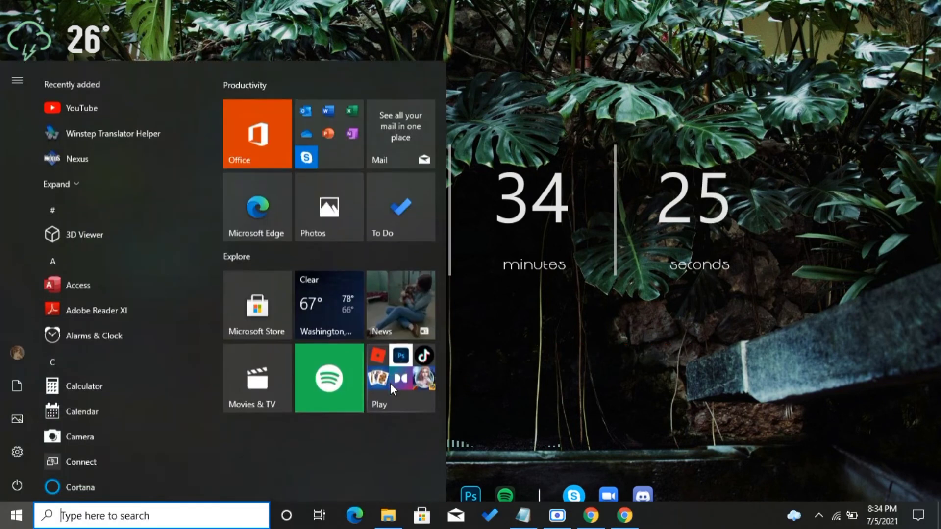
{"action": "left_click", "coordinate": [543, 363]}
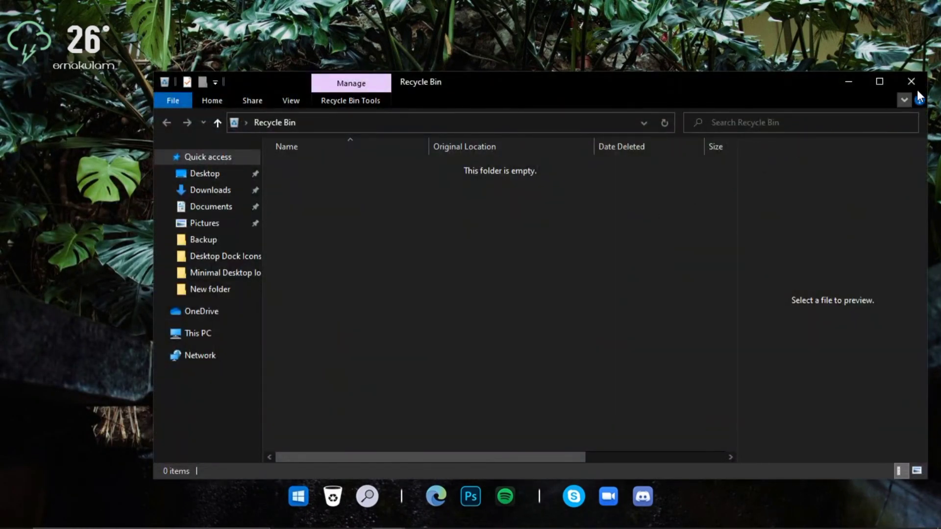
{"action": "left_click", "coordinate": [912, 87]}
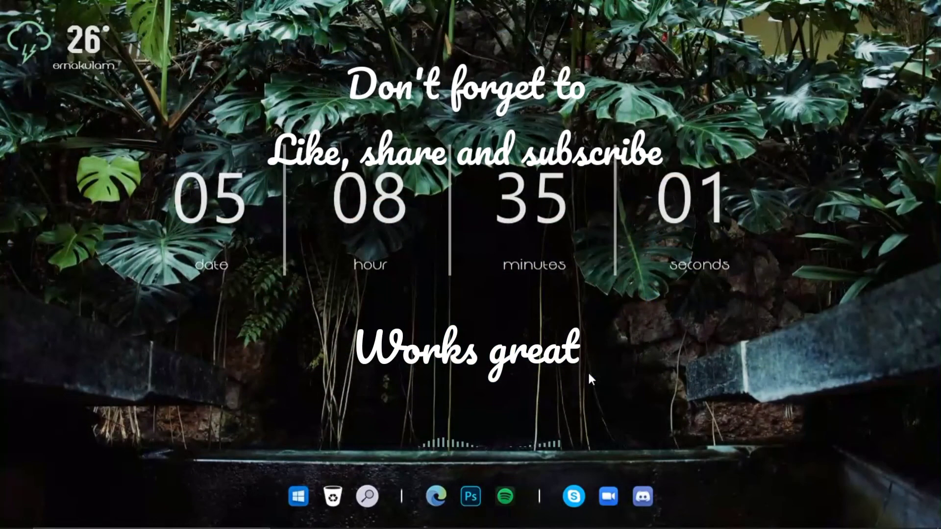
Close the Rainy Mood tab in Chrome and minimize the browser to return to the desktop.
{"action": "left_click", "coordinate": [590, 513]}
{"action": "left_click", "coordinate": [325, 13]}
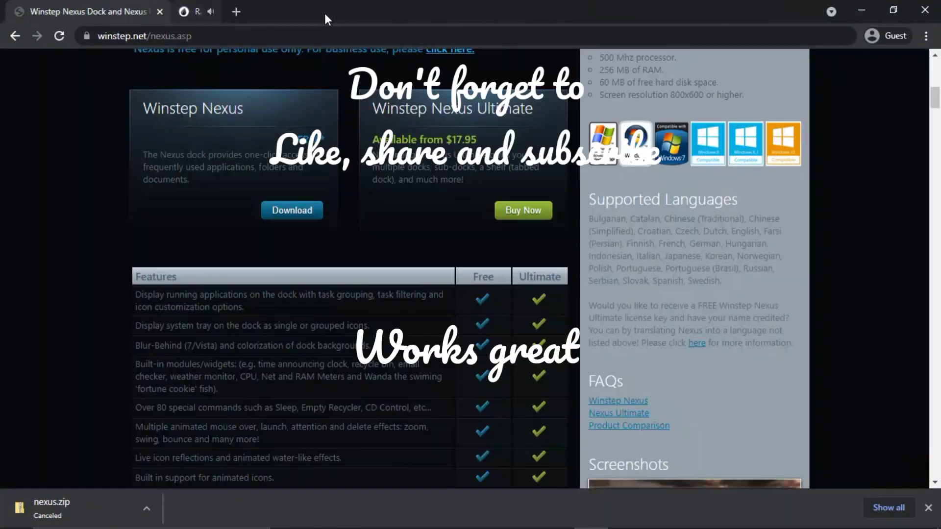
{"action": "left_click", "coordinate": [184, 13]}
{"action": "left_click", "coordinate": [160, 12]}
{"action": "left_click", "coordinate": [861, 10]}
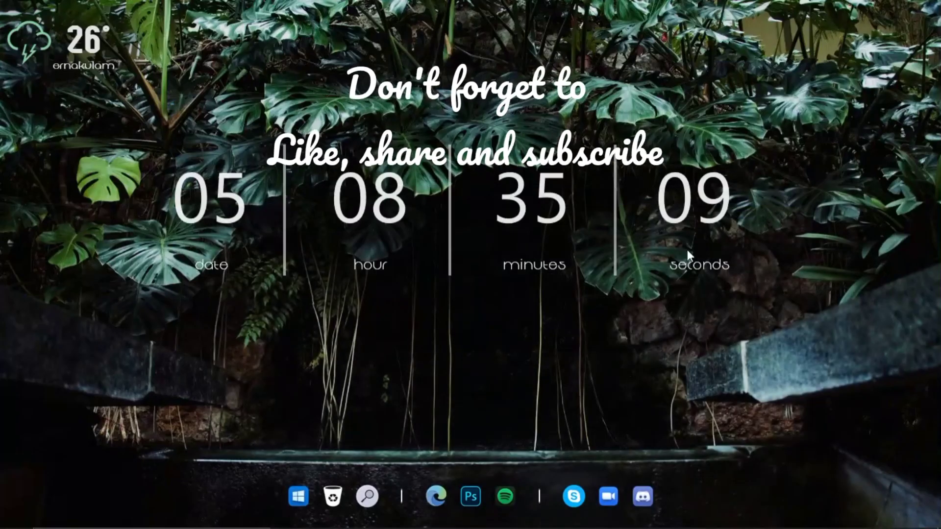